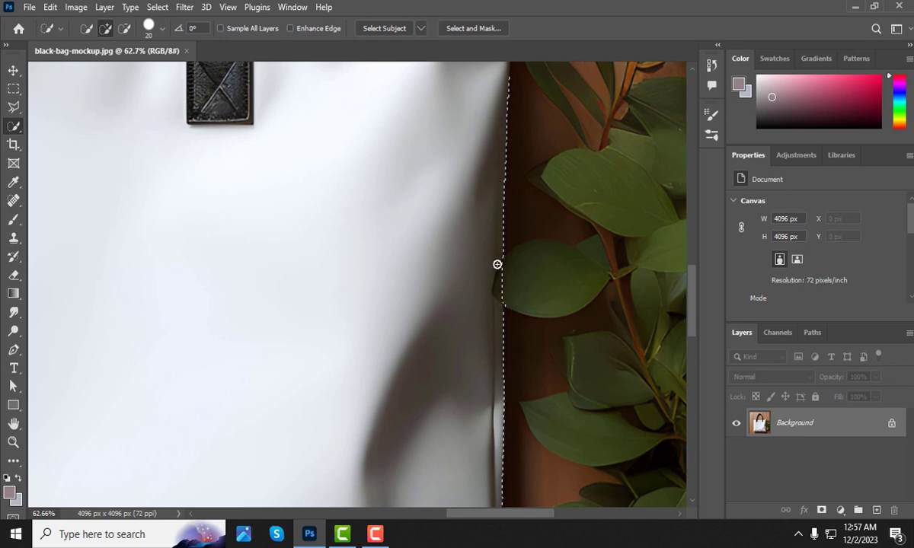
Copy the selected bag to a new layer and hide the Background layer
key(alt)
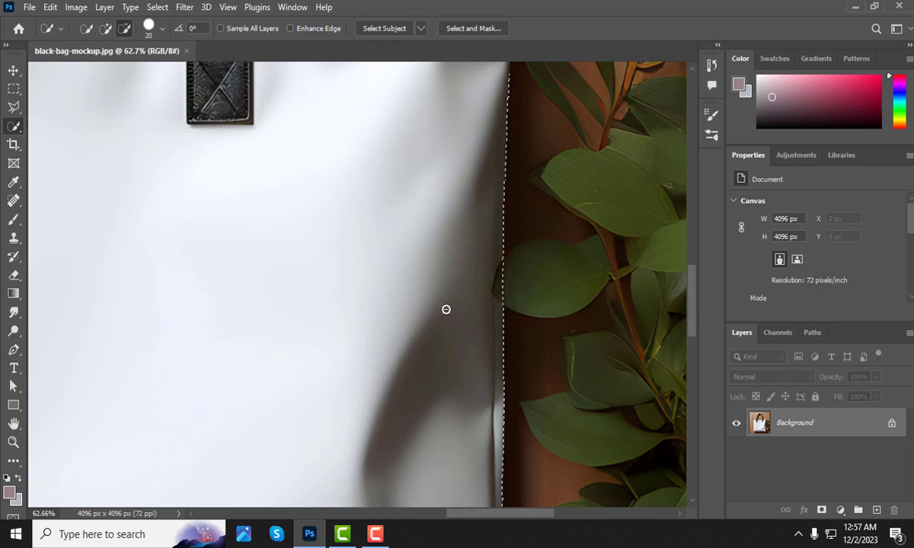
scroll(457, 297, down, 3)
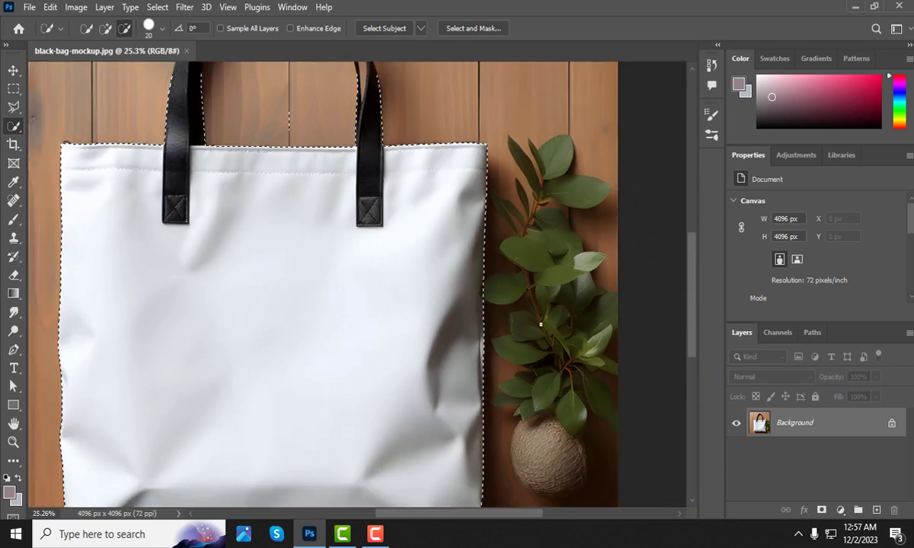
scroll(540, 324, down, 2)
scroll(316, 237, down, 3)
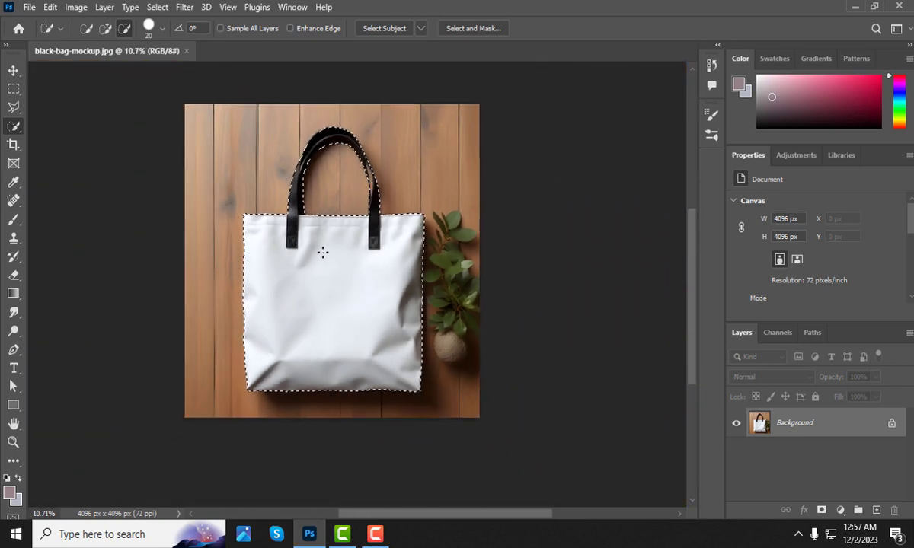
scroll(263, 205, up, 2)
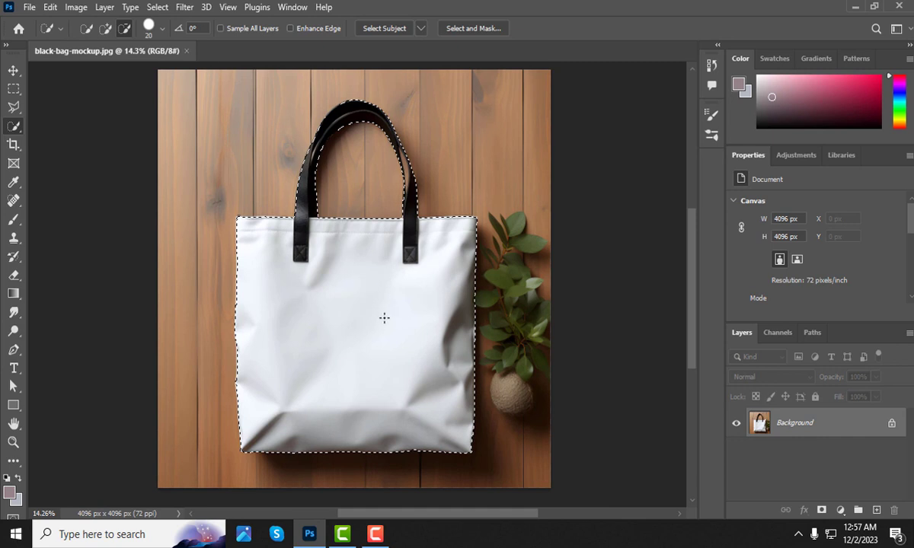
key(ctrl+j)
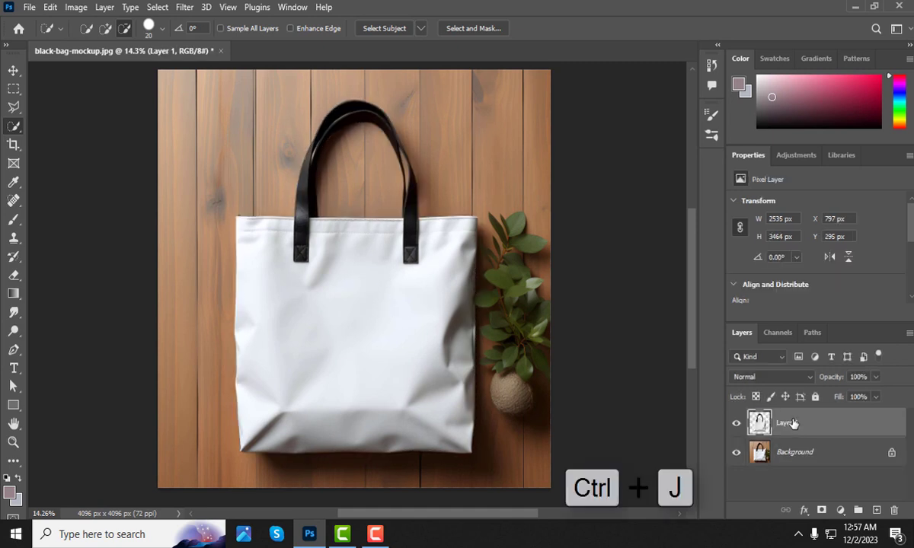
click(737, 453)
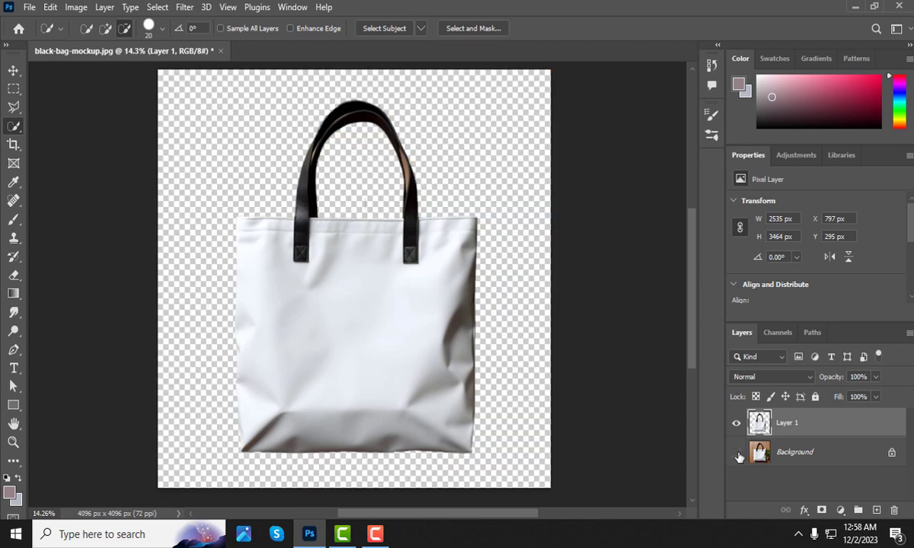
click(737, 454)
click(737, 454)
click(736, 454)
click(737, 453)
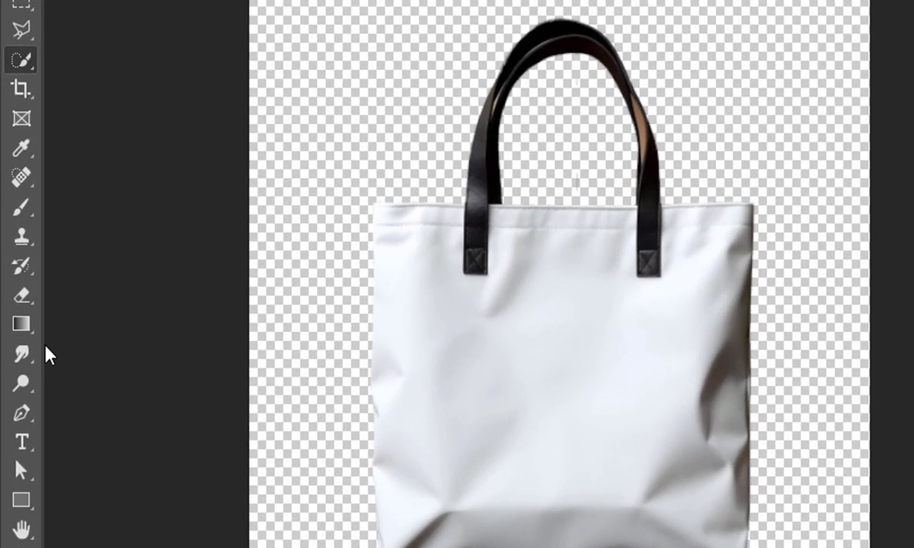
Start a Pen tool path at the bag body's upper-left corner and run it along the top edge to the left strap
right_click(16, 413)
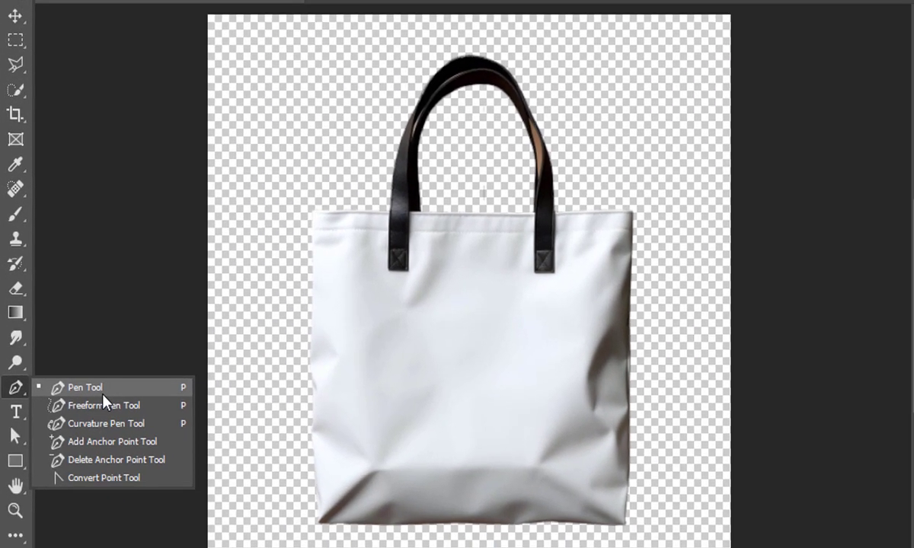
click(103, 393)
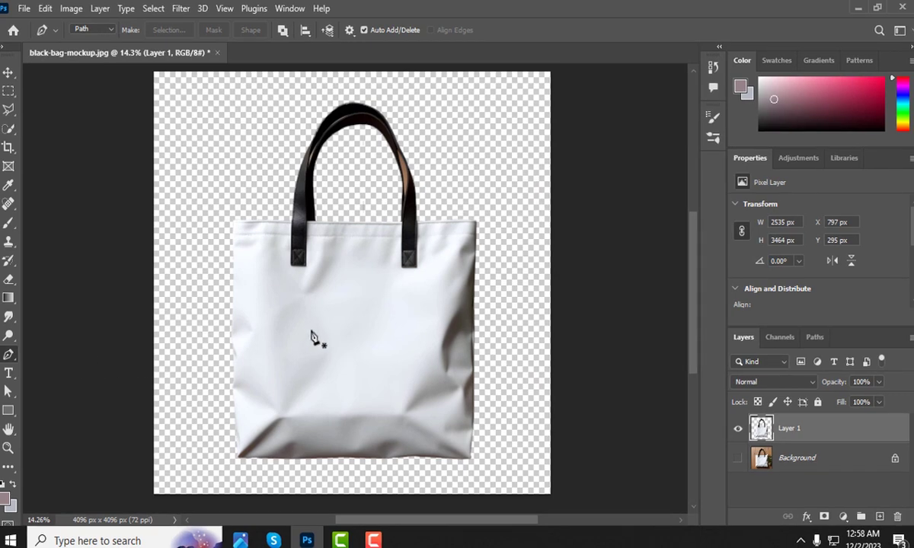
scroll(278, 282, down, 2)
scroll(234, 198, up, 5)
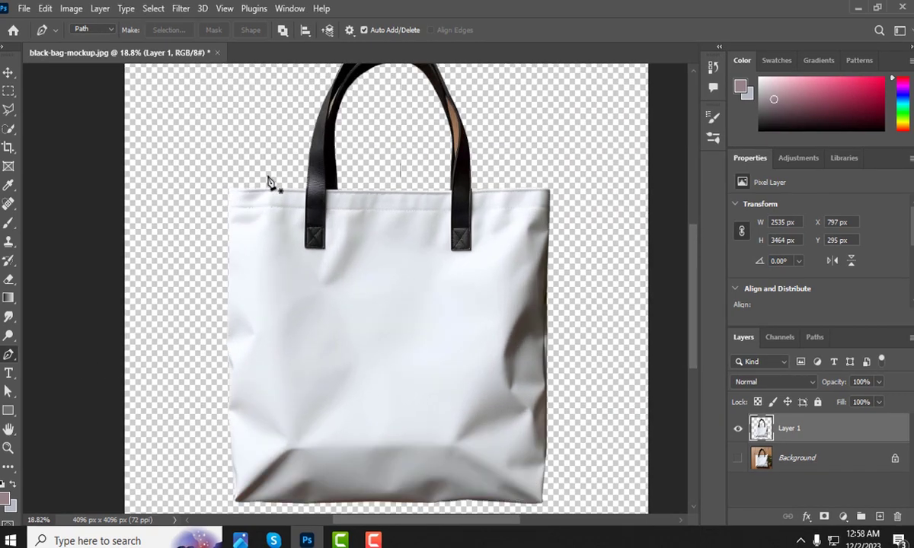
scroll(173, 215, up, 1)
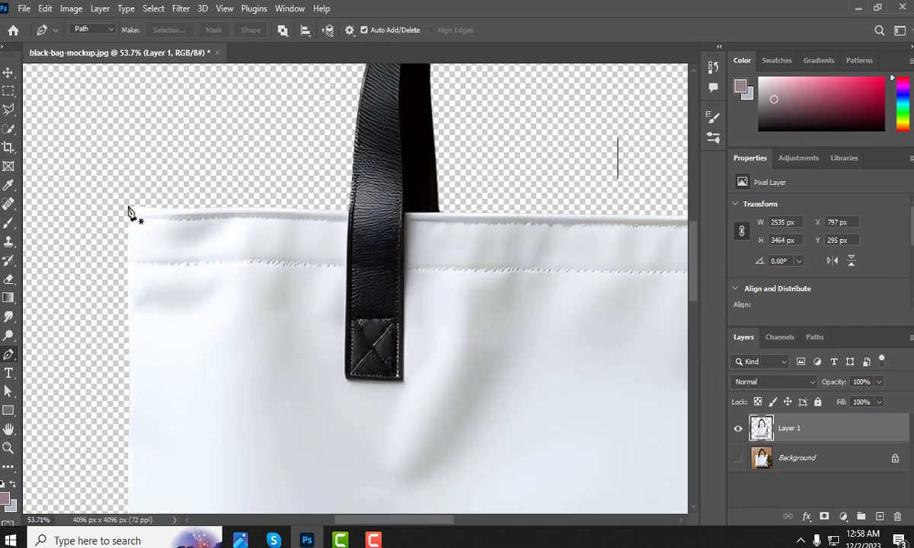
click(131, 208)
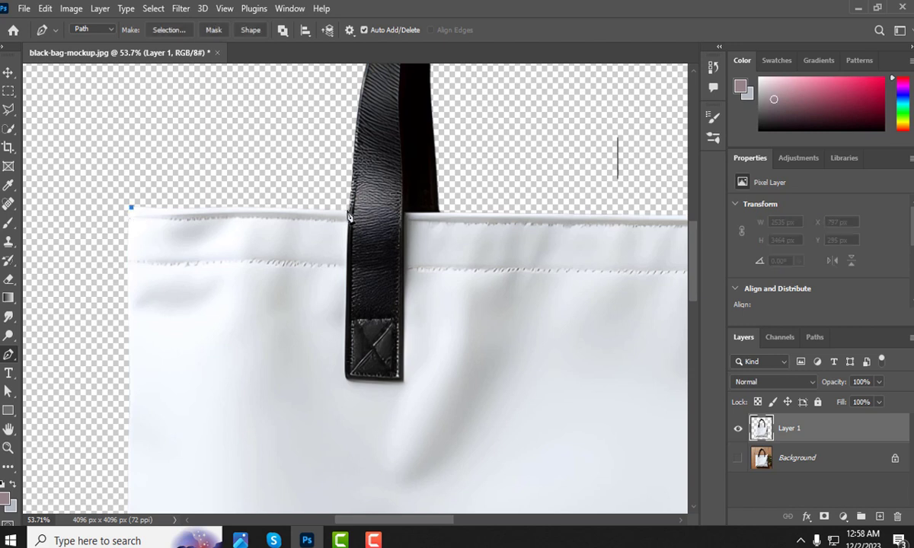
click(265, 207)
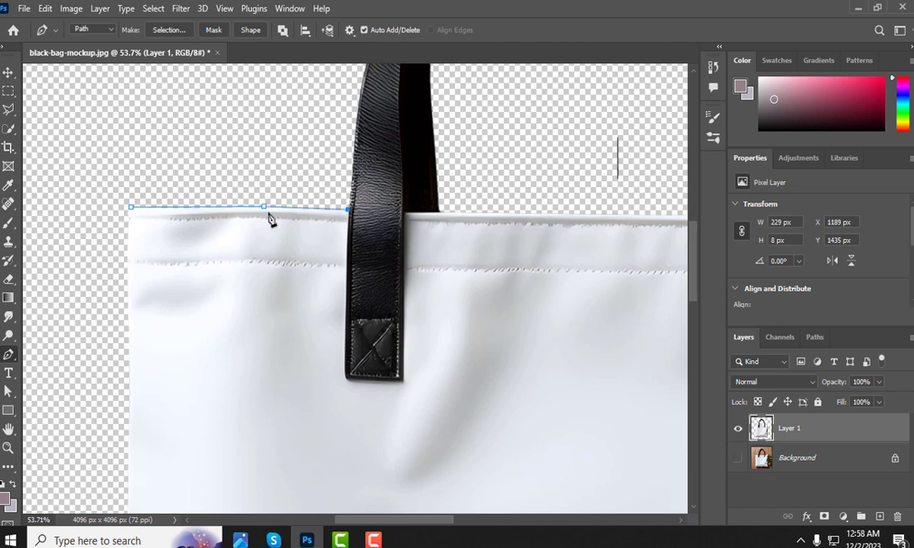
Continue the path down and around the lower end of the left strap, back up to the bag's top edge
scroll(268, 221, down, 2)
scroll(280, 266, up, 1)
scroll(295, 323, up, 1)
click(315, 332)
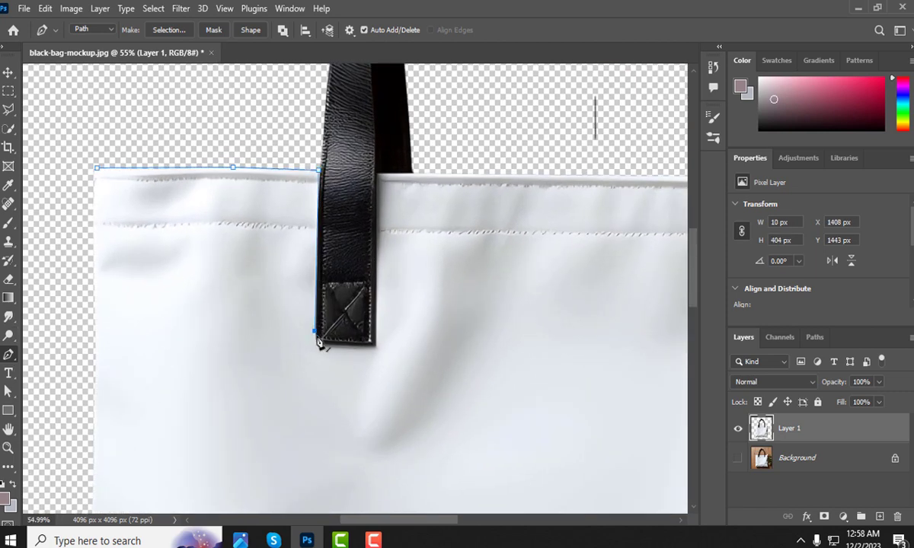
click(376, 348)
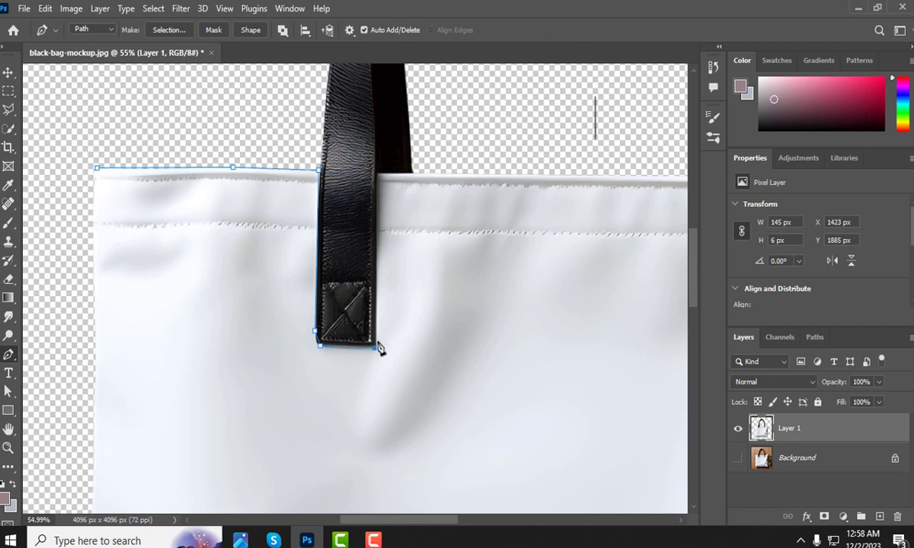
click(378, 180)
Extend the path along the top edge, around the lower end of the right strap, to the bag's upper-right corner
scroll(520, 198, down, 2)
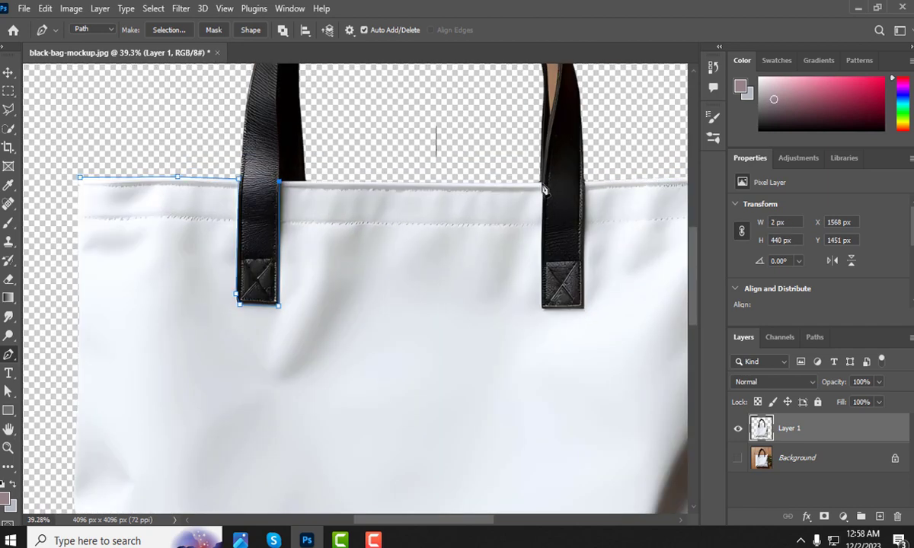
click(541, 183)
click(543, 305)
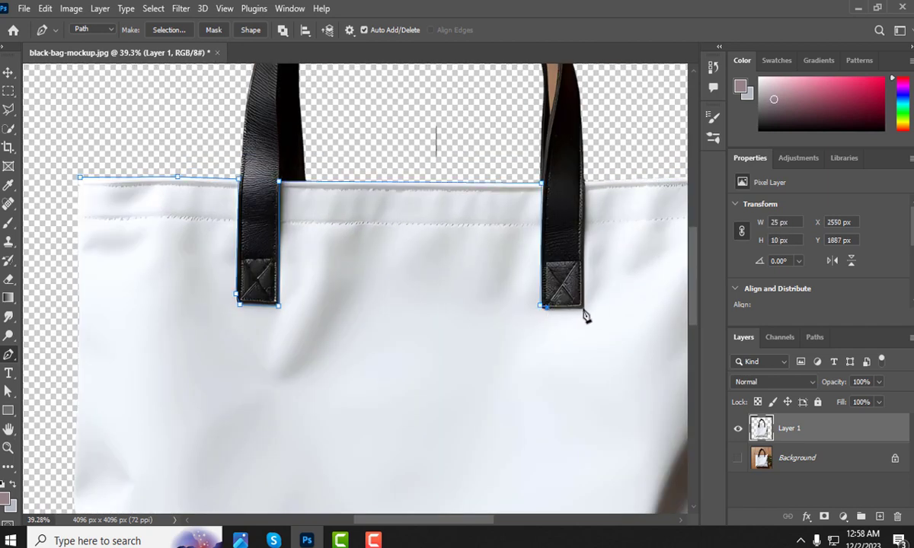
scroll(545, 205, down, 2)
click(540, 205)
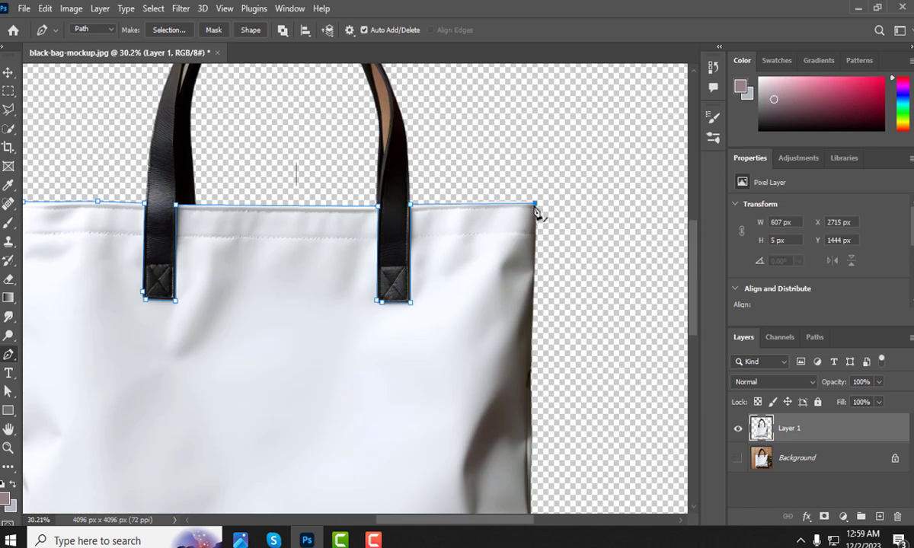
Extend the path down the bag's right side with anchor points following the edge
scroll(540, 207, down, 2)
scroll(512, 291, up, 2)
click(514, 201)
scroll(514, 236, down, 1)
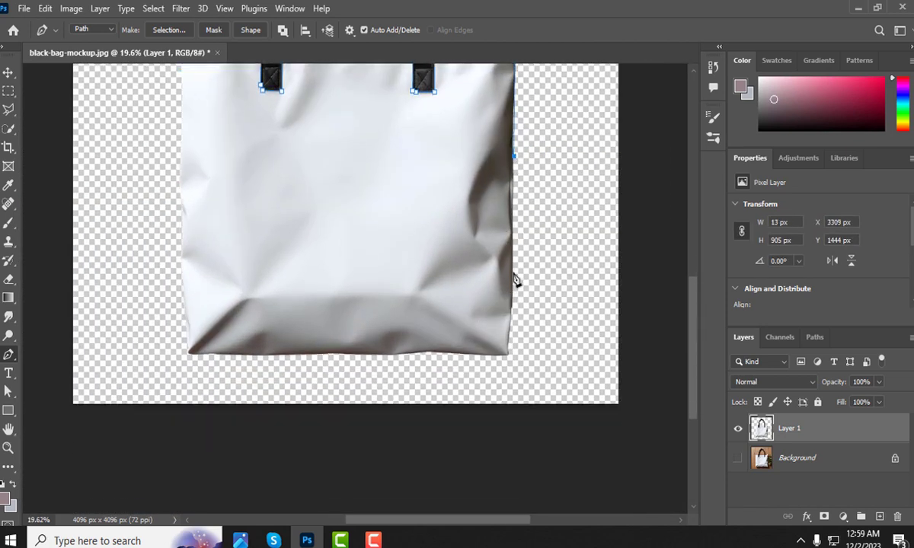
click(514, 278)
Extend the path around the bag's lower-right corner and along the bottom edge to its lower-left corner
scroll(514, 280, down, 1)
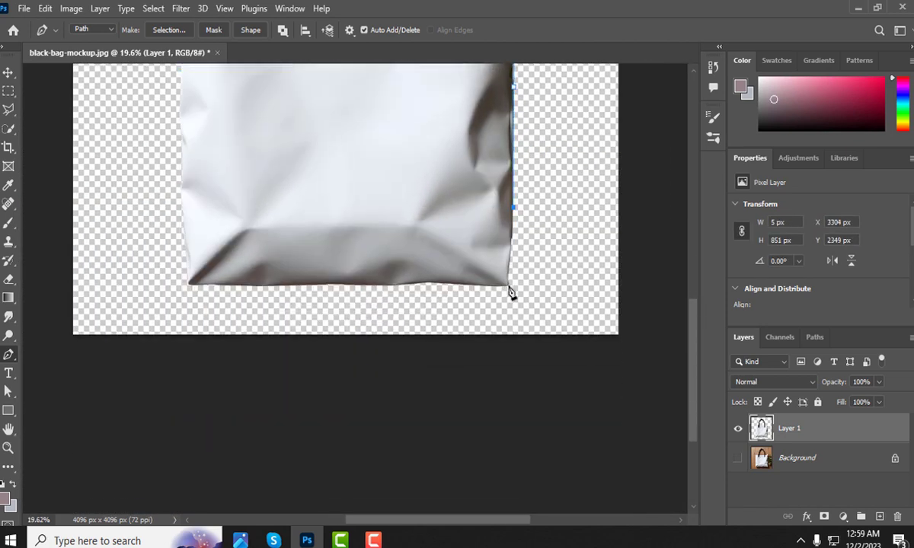
click(509, 286)
click(389, 286)
click(190, 287)
Extend the path up the bag's left side and close it at the starting anchor point
scroll(165, 202, down, 2)
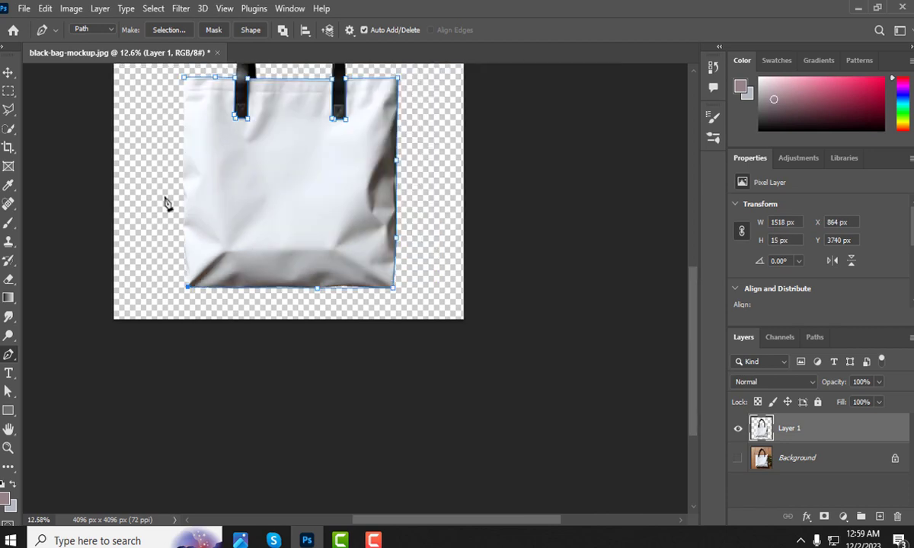
scroll(190, 246, up, 2)
click(189, 247)
scroll(192, 251, up, 2)
click(191, 247)
scroll(189, 128, down, 1)
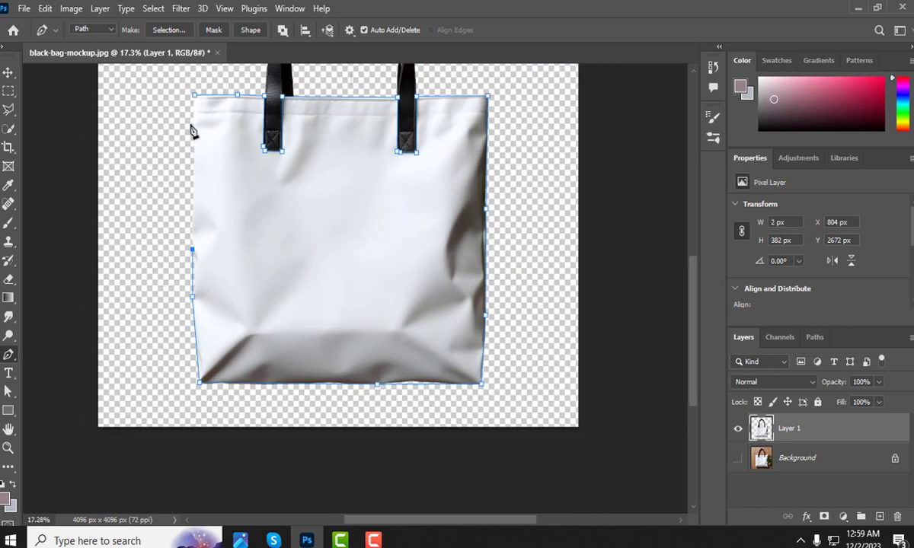
scroll(193, 101, up, 1)
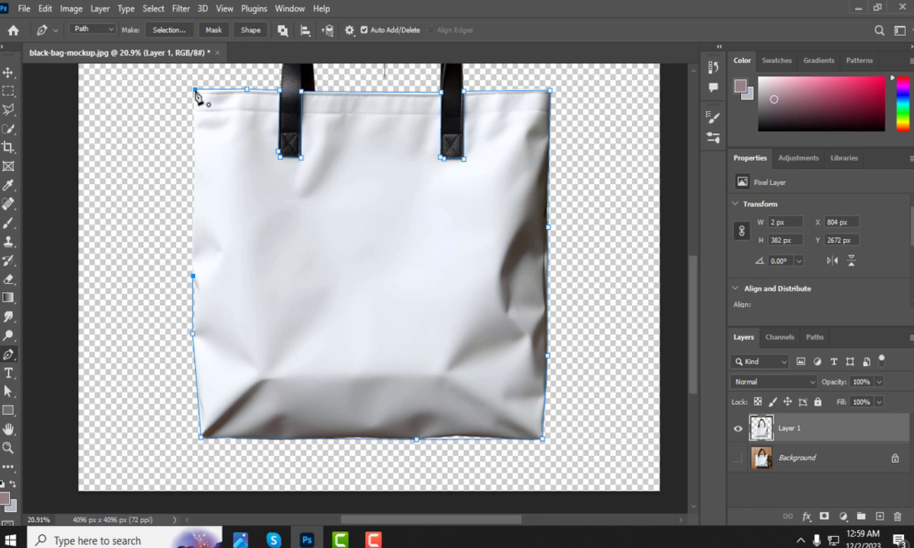
click(195, 91)
scroll(181, 188, down, 1)
scroll(214, 160, down, 1)
scroll(232, 153, up, 1)
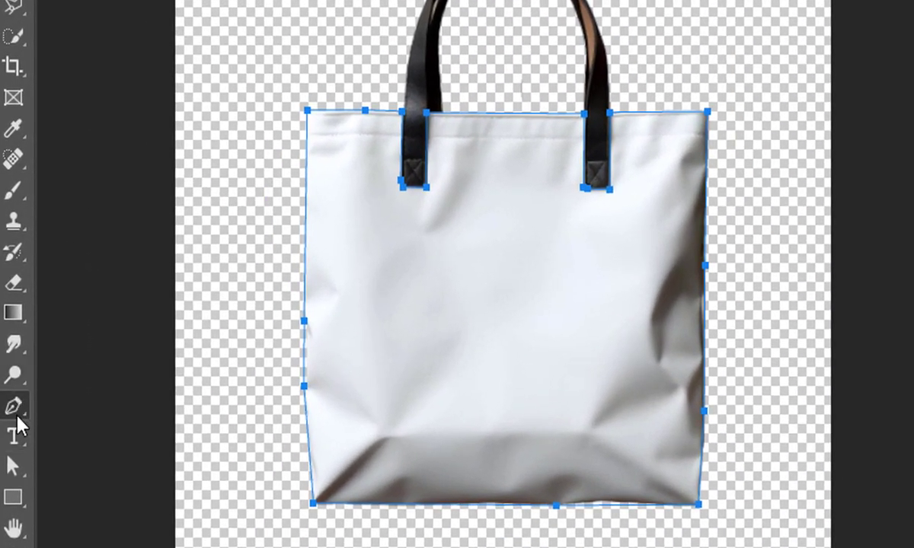
With the Curvature Pen tool, add anchor points along the top edge left of the strap and move the upper-left anchor onto the bag's corner
right_click(15, 411)
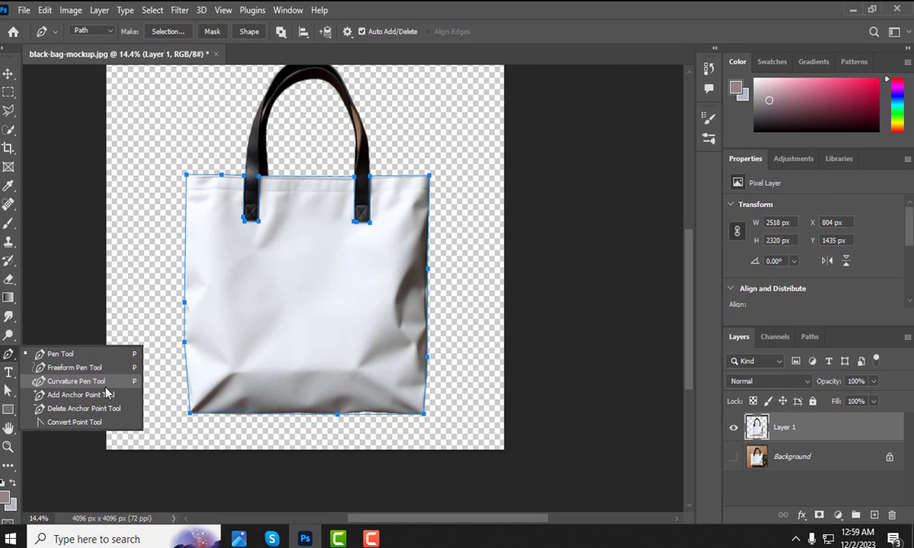
key(Escape)
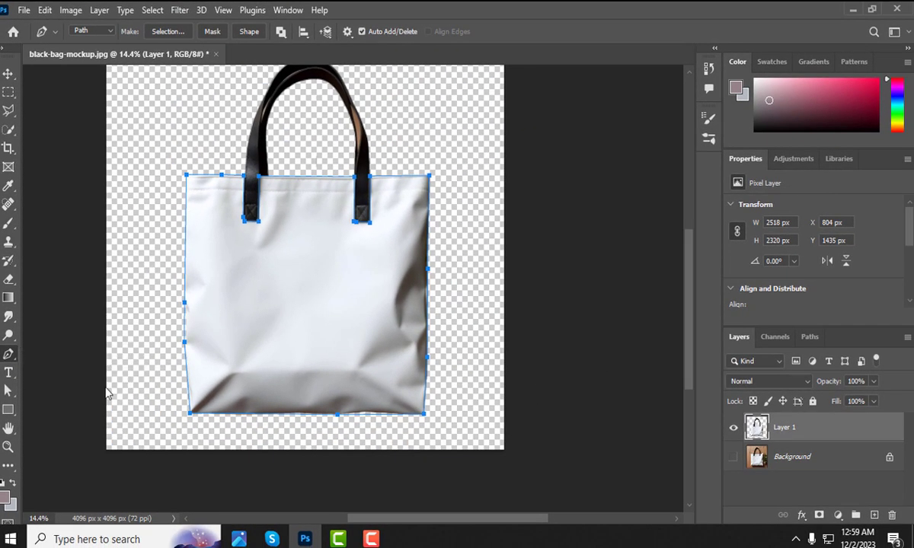
click(107, 389)
scroll(224, 141, up, 6)
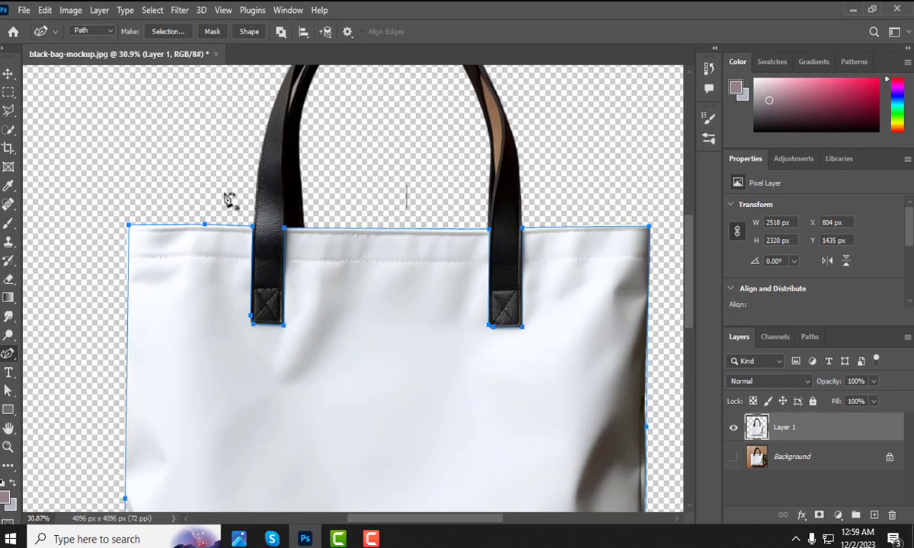
scroll(145, 233, up, 5)
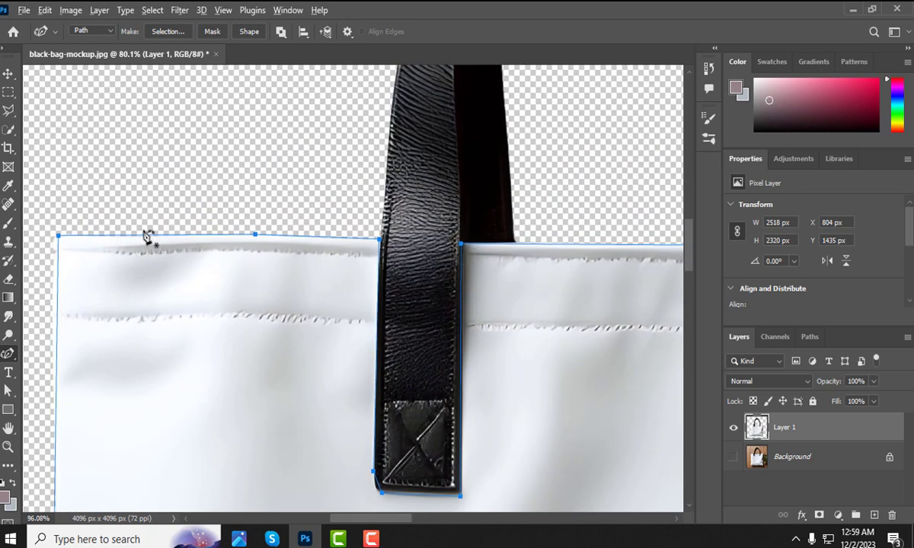
scroll(210, 261, down, 2)
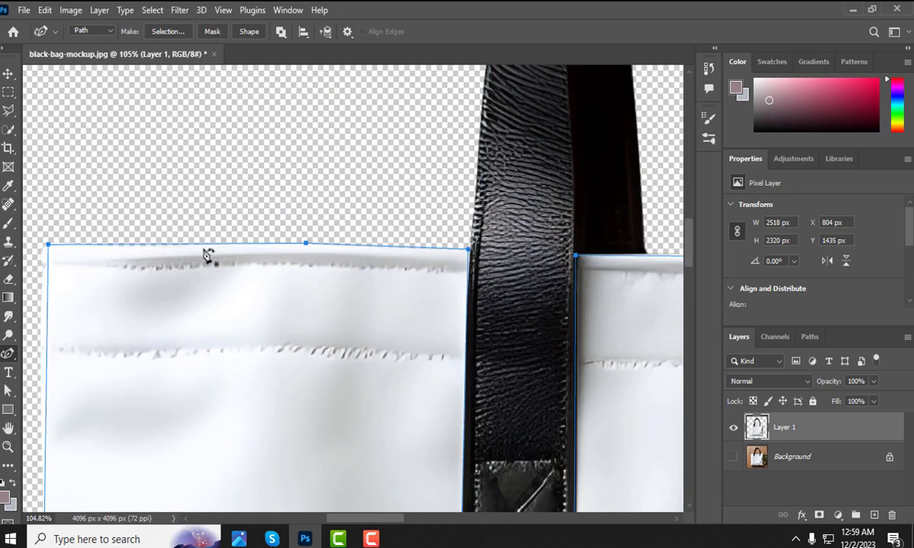
click(163, 245)
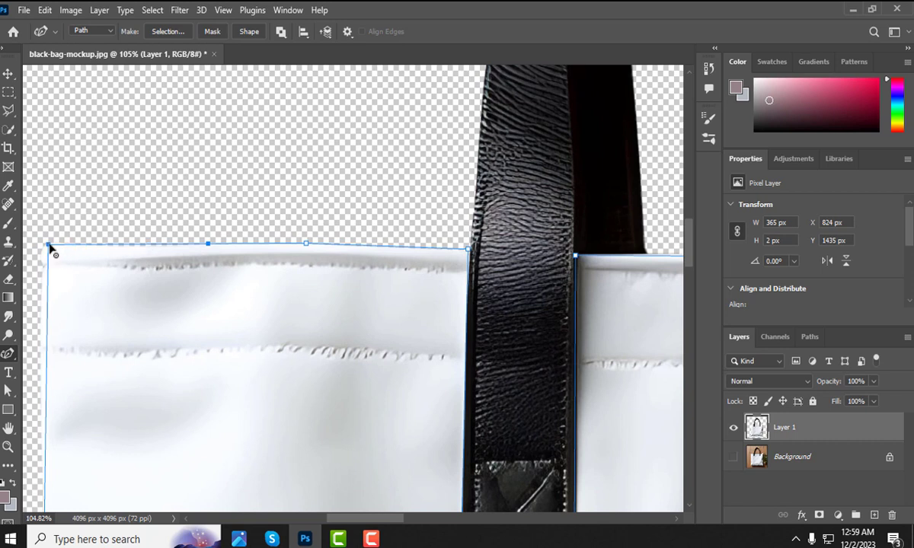
drag(48, 245, 44, 244)
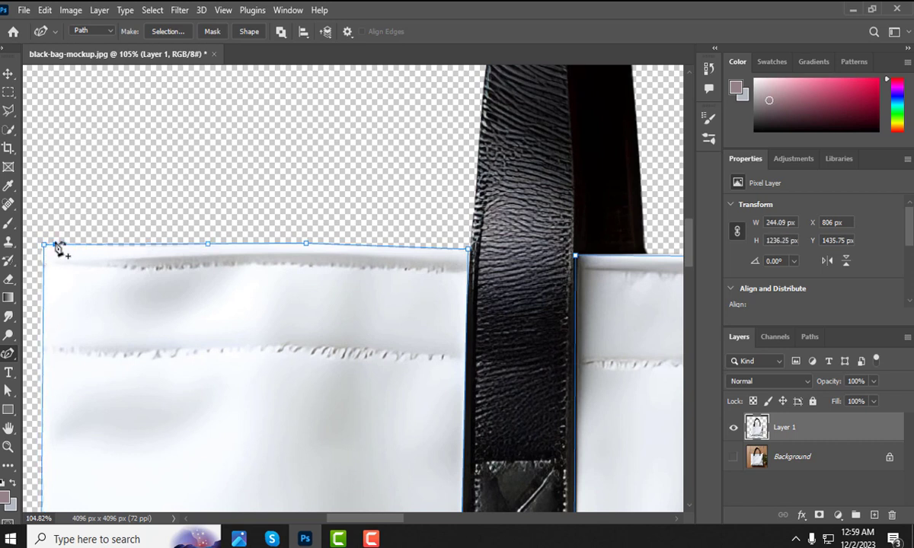
click(54, 244)
click(88, 244)
Add anchor points around the lower-left corner of the left strap to fit the path to its rounded edge
scroll(390, 261, up, 3)
scroll(389, 261, down, 4)
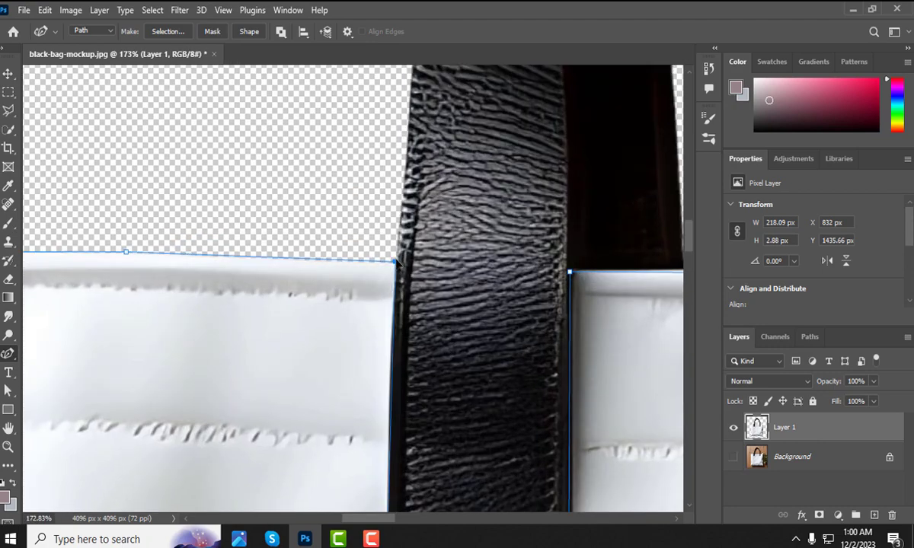
scroll(366, 381, up, 4)
click(359, 380)
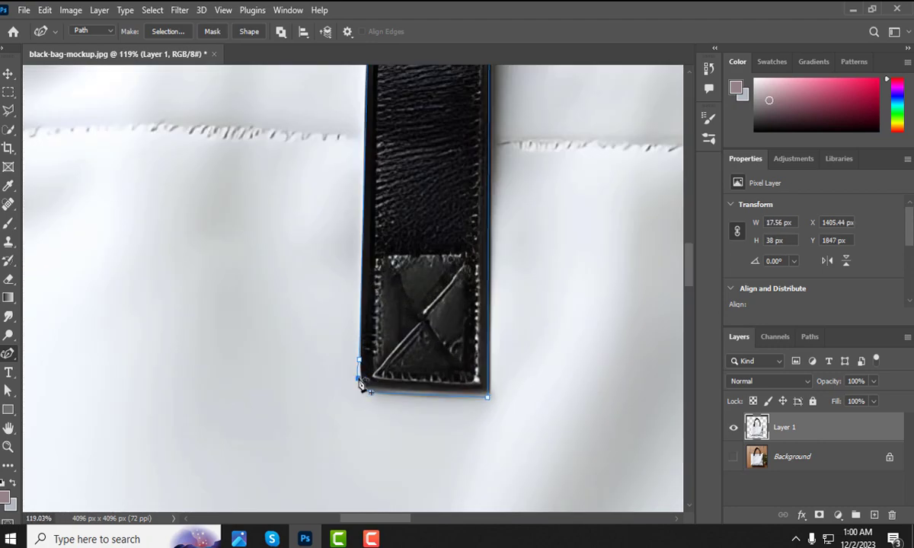
scroll(362, 378, down, 2)
scroll(383, 395, up, 6)
click(323, 389)
scroll(366, 390, down, 3)
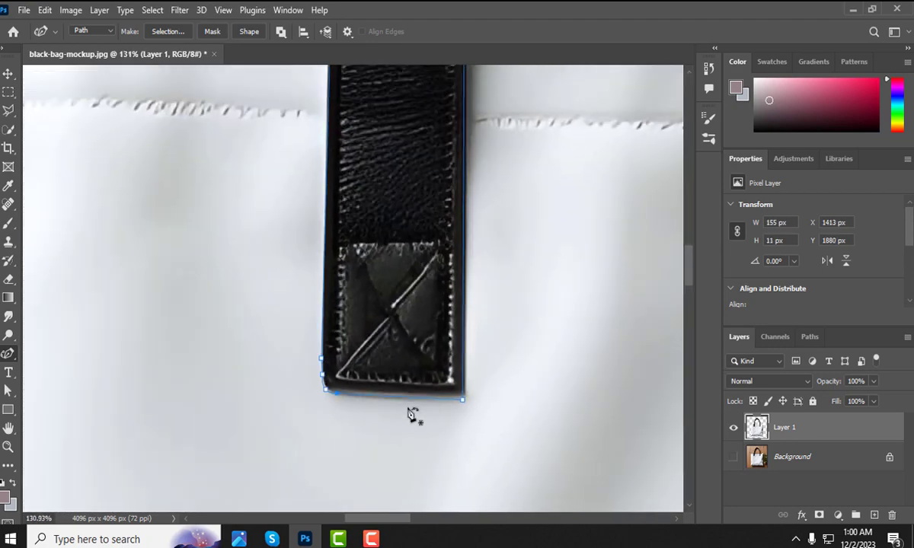
Move the anchor point at the left strap's lower-right corner to fit the path to the strap's edge
scroll(463, 390, up, 6)
drag(466, 403, 471, 397)
scroll(453, 396, down, 4)
scroll(453, 297, up, 4)
scroll(435, 312, down, 6)
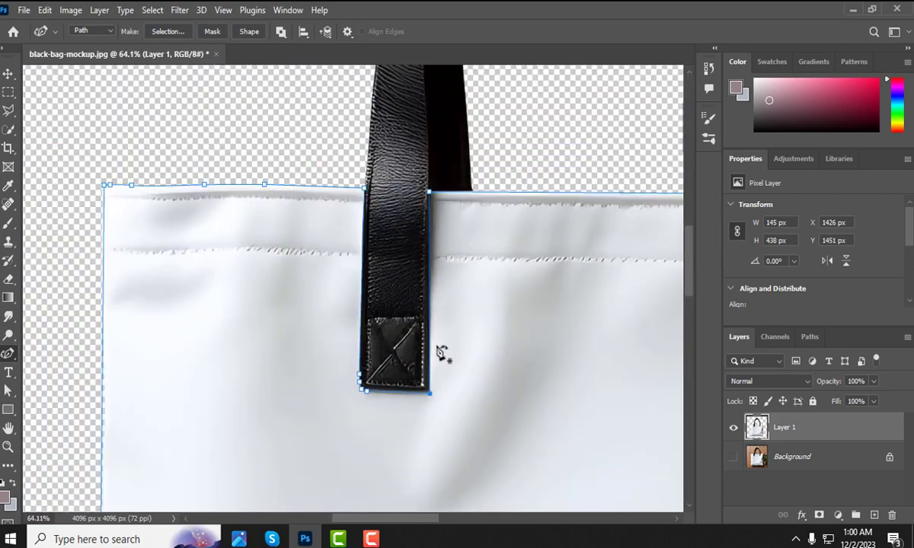
Move the path anchors where the inner edges of both straps meet the bag's top edge onto the exact corners
scroll(434, 267, up, 8)
scroll(426, 300, down, 6)
scroll(405, 245, up, 6)
drag(408, 253, 405, 245)
scroll(352, 300, down, 6)
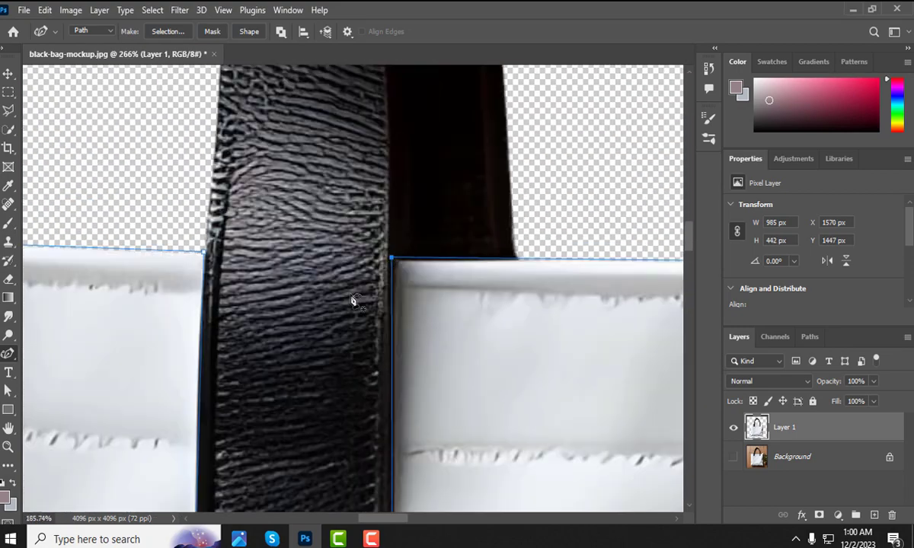
scroll(543, 284, up, 5)
scroll(538, 285, down, 6)
scroll(518, 282, up, 7)
drag(521, 277, 524, 272)
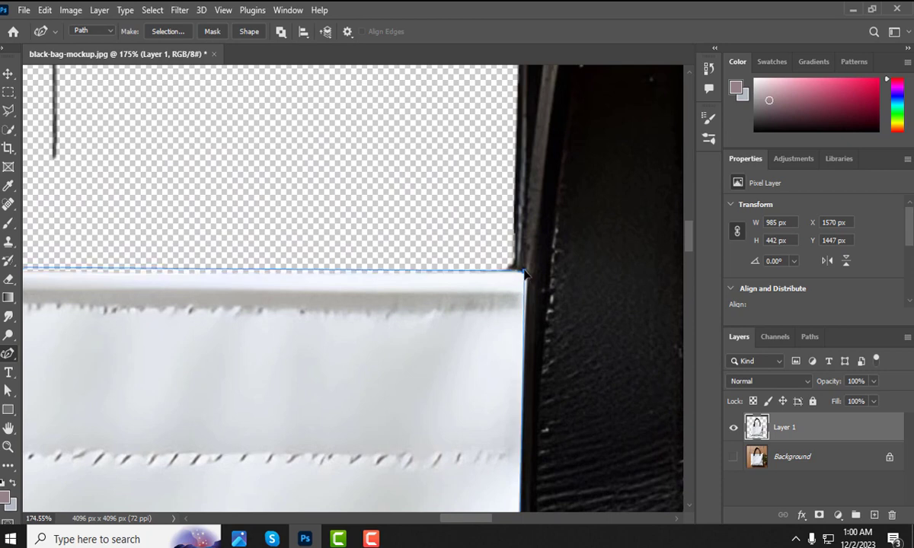
Add anchor points along the bag's top edge between the two straps and fit the path to the edge
scroll(516, 288, down, 2)
scroll(407, 294, down, 3)
scroll(173, 294, up, 2)
click(223, 288)
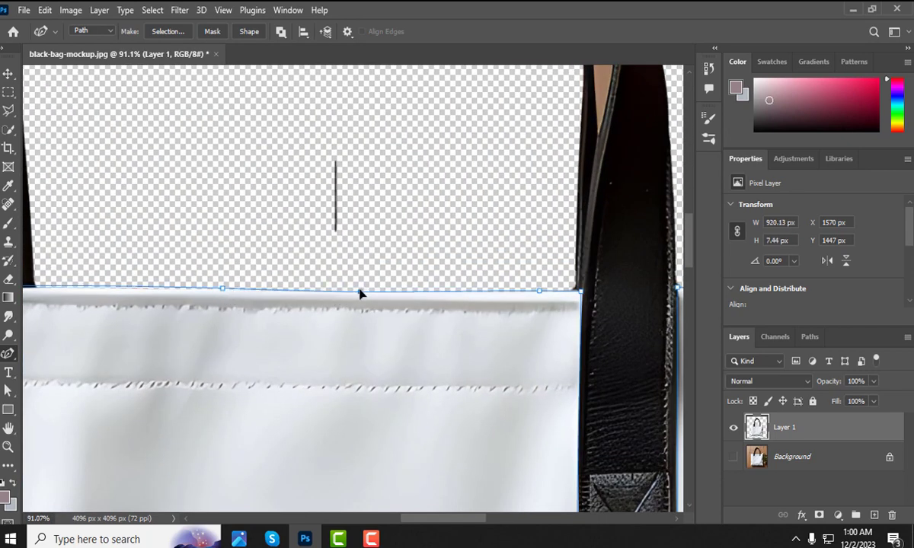
drag(359, 289, 359, 292)
Add and adjust anchor points around the right strap's lower-left corner to follow its rounded edge
scroll(533, 326, down, 2)
scroll(171, 298, up, 1)
scroll(302, 310, down, 3)
scroll(363, 431, up, 3)
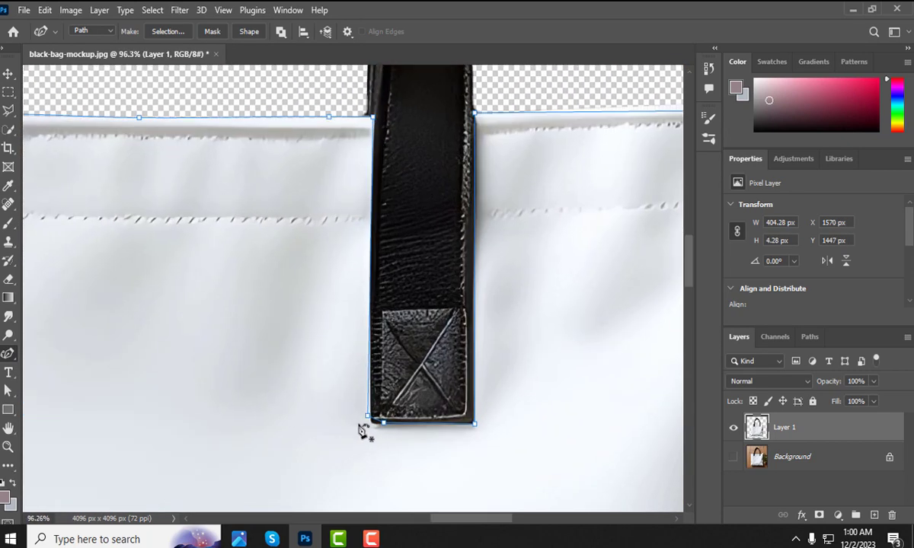
click(369, 417)
click(382, 423)
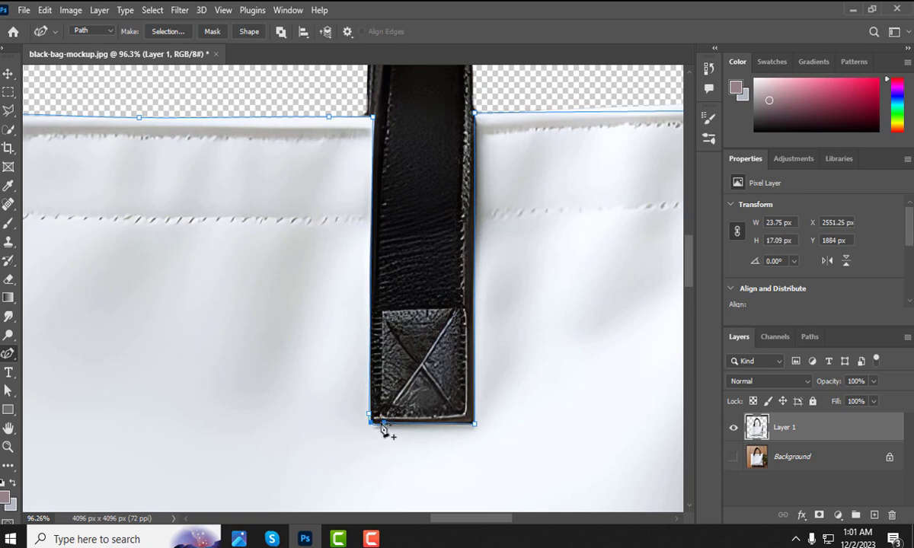
click(376, 425)
scroll(376, 428, up, 4)
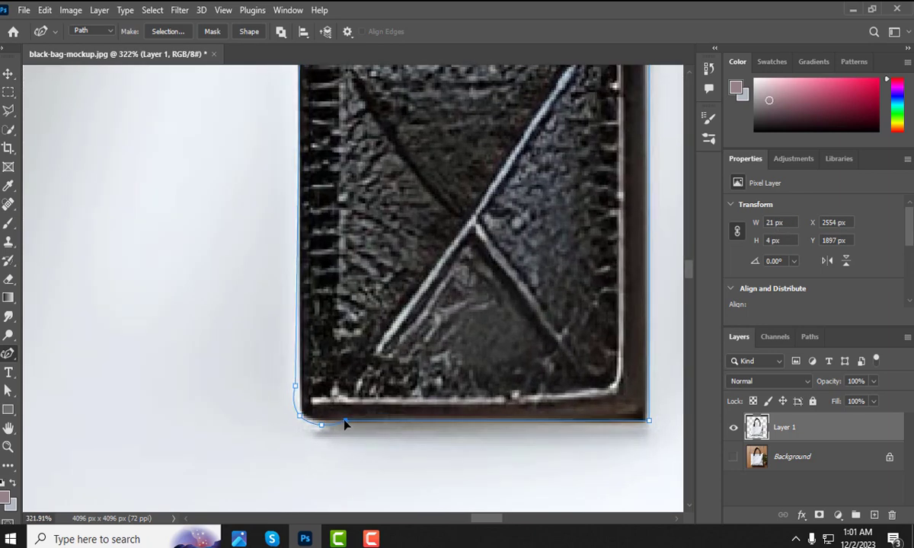
click(312, 423)
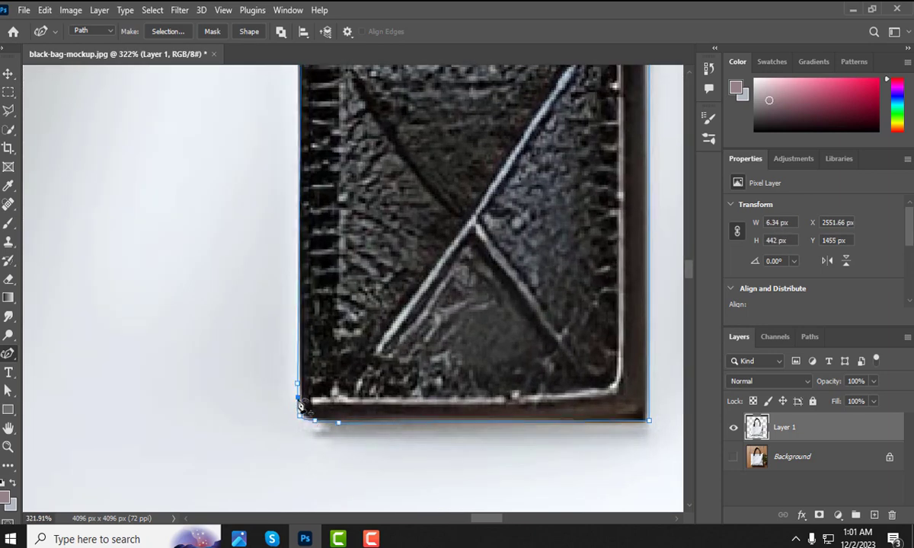
Add and move anchor points along the top edge between the right strap and the bag's upper-right corner
scroll(320, 424, down, 4)
scroll(468, 245, up, 4)
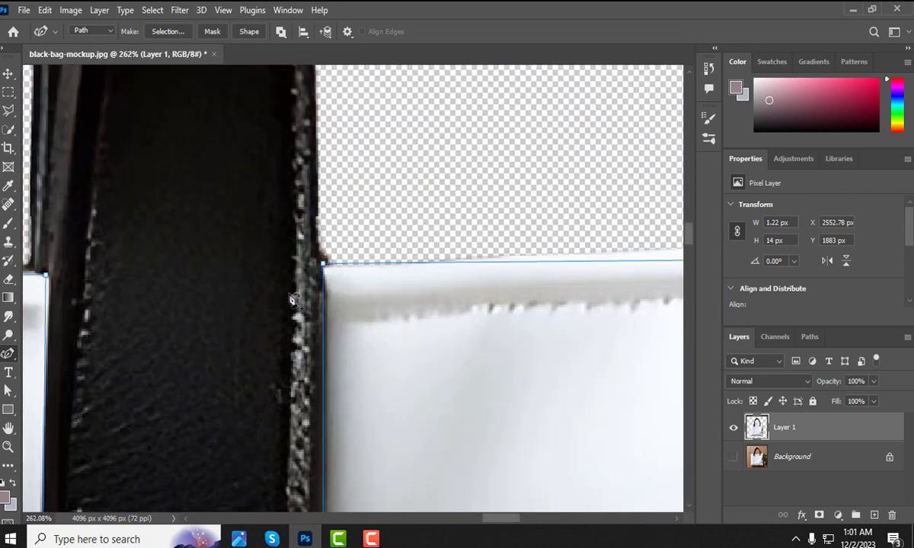
scroll(293, 299, down, 4)
scroll(476, 303, up, 3)
drag(573, 305, 584, 300)
click(481, 302)
drag(482, 303, 493, 290)
scroll(488, 339, down, 4)
scroll(428, 318, up, 3)
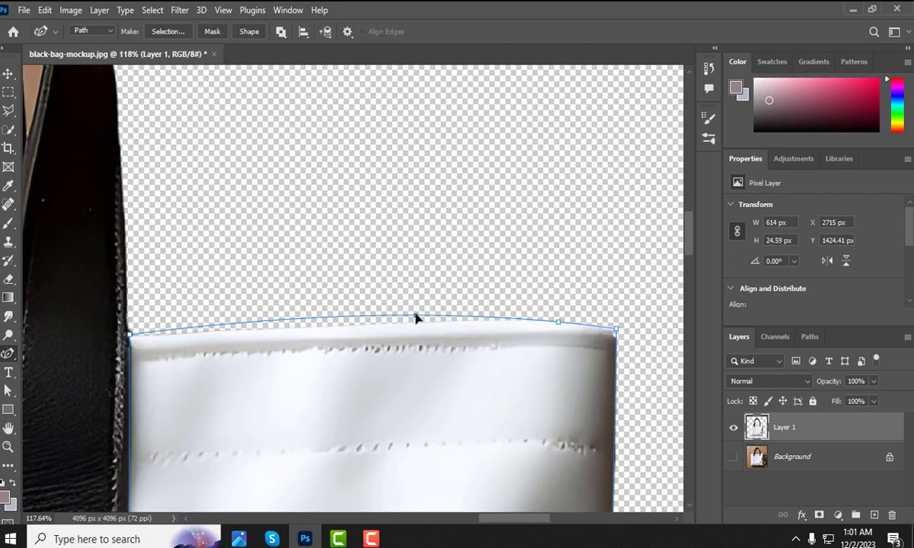
drag(415, 313, 425, 343)
Add anchor points down the bag's right side to the lower-right corner and fit the path to the edge
scroll(365, 305, down, 4)
scroll(367, 298, down, 3)
scroll(431, 324, up, 4)
click(429, 235)
scroll(418, 337, down, 5)
scroll(420, 374, up, 2)
scroll(435, 386, down, 3)
scroll(432, 456, up, 4)
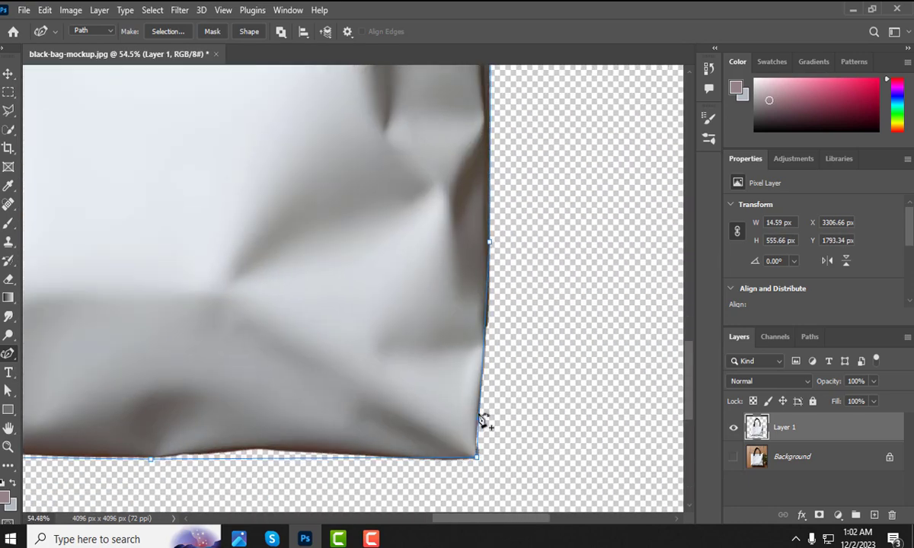
click(488, 313)
click(482, 390)
drag(481, 390, 481, 383)
Add anchor points along the right part of the bag's bottom edge to follow its wavy outline
scroll(503, 394, down, 4)
scroll(419, 435, up, 4)
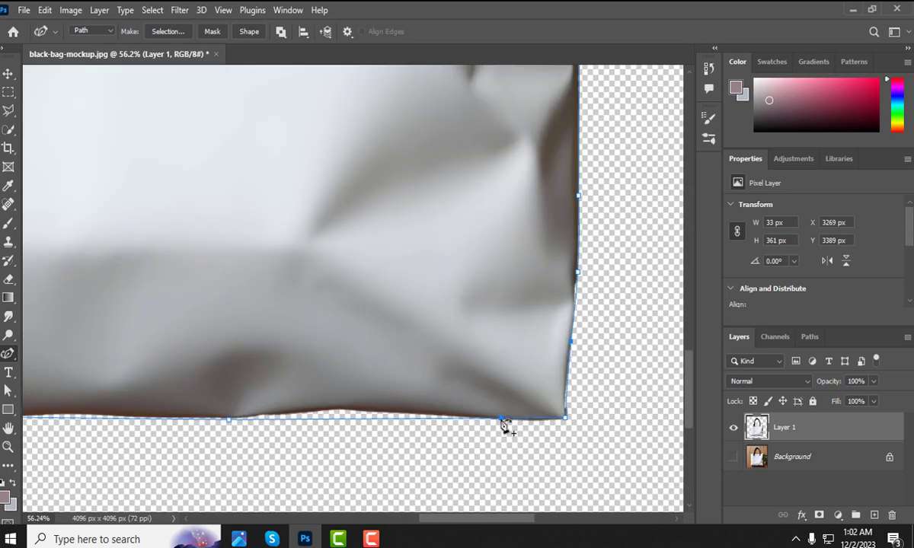
click(531, 420)
click(484, 420)
click(392, 413)
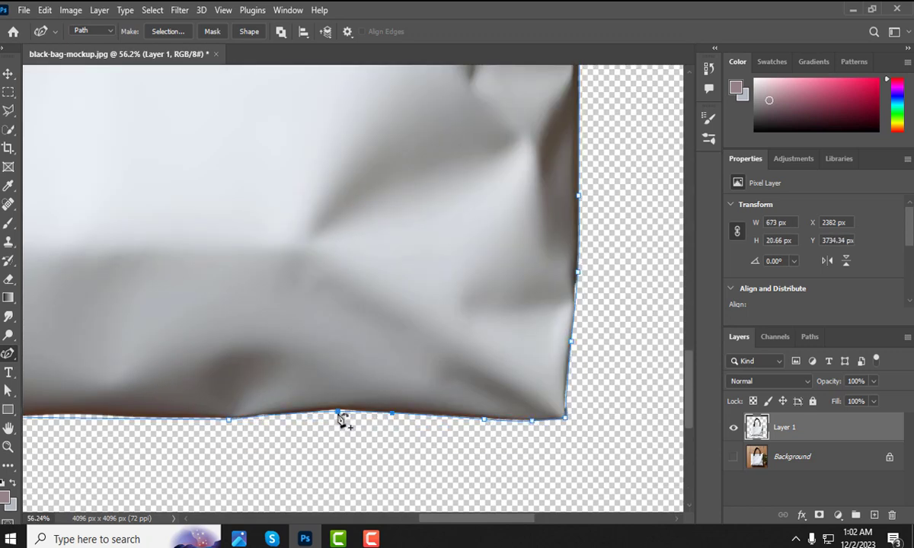
click(364, 412)
Continue adding anchor points along the middle and left parts of the bottom edge to remove gaps beside the path
scroll(511, 459, down, 3)
scroll(393, 433, up, 4)
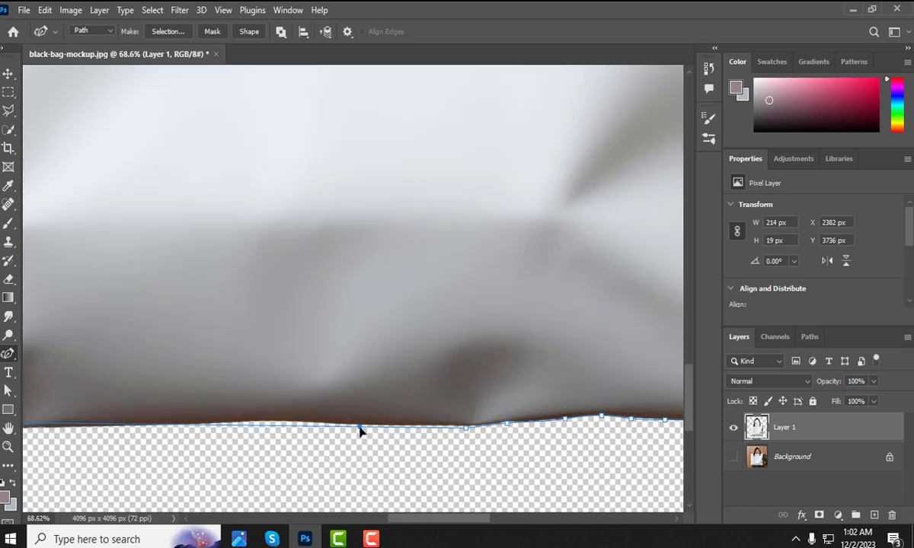
click(492, 425)
scroll(343, 432, up, 1)
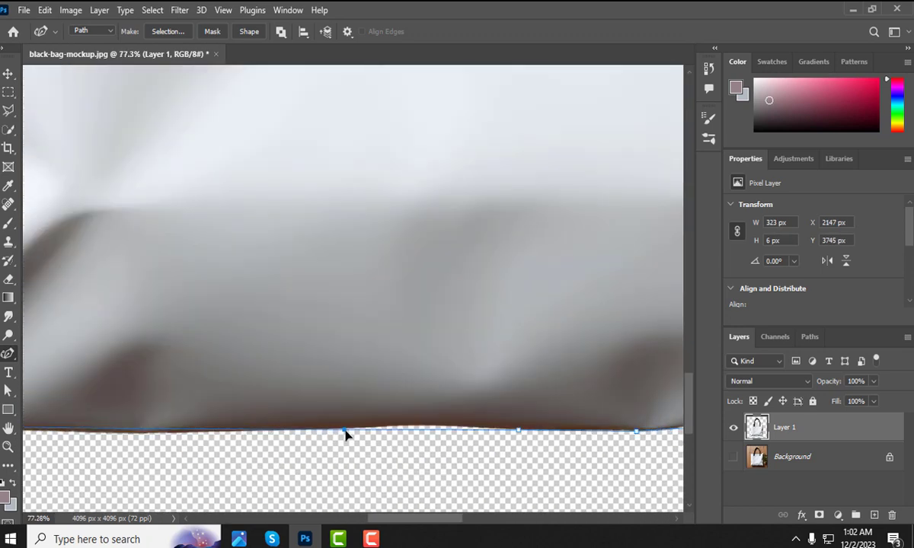
click(412, 428)
scroll(414, 428, down, 4)
scroll(289, 435, up, 5)
click(275, 435)
scroll(427, 461, down, 4)
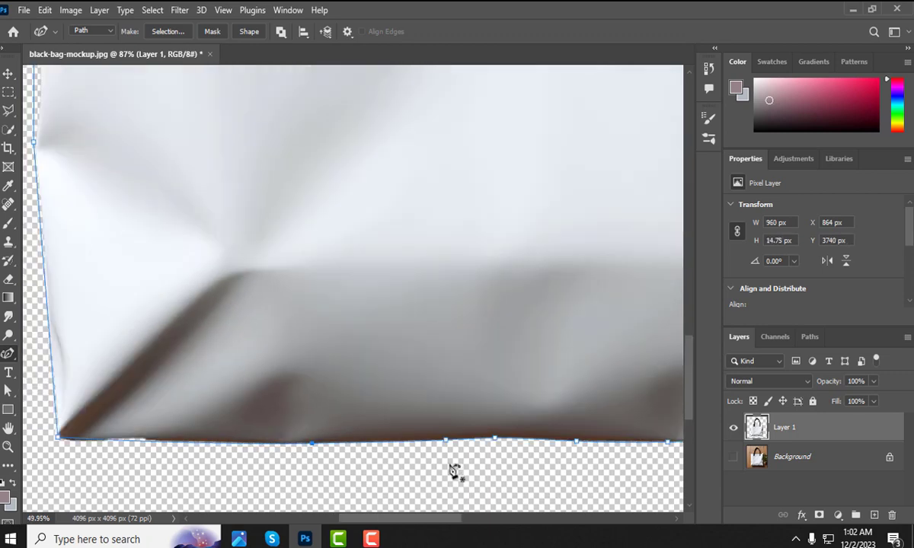
scroll(404, 451, up, 5)
click(414, 440)
click(243, 437)
Add anchor points around the bag's lower-left corner and move the corner anchor to fit the path there
scroll(366, 461, down, 3)
scroll(380, 471, down, 3)
scroll(284, 457, up, 6)
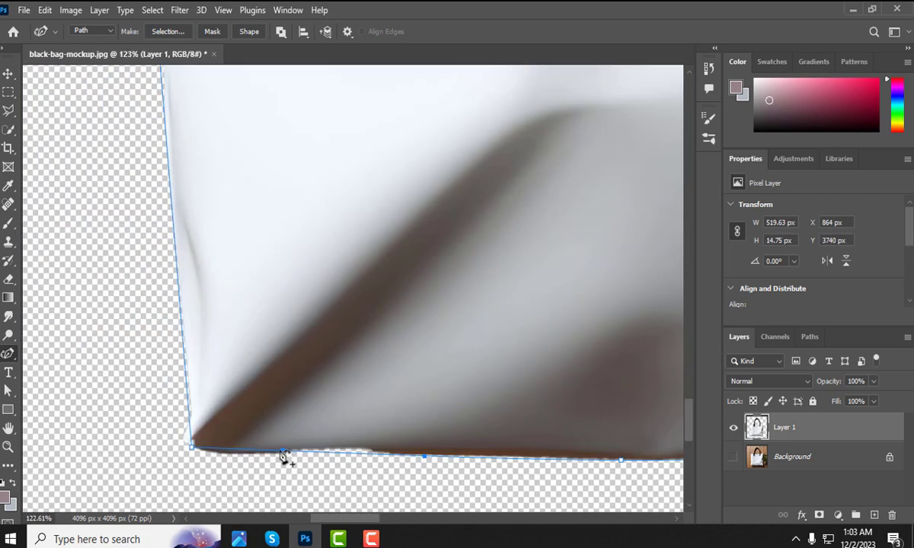
click(277, 455)
click(325, 455)
click(219, 455)
drag(192, 447, 202, 405)
scroll(189, 450, up, 5)
click(192, 456)
scroll(182, 168, up, 3)
click(213, 399)
scroll(212, 397, down, 10)
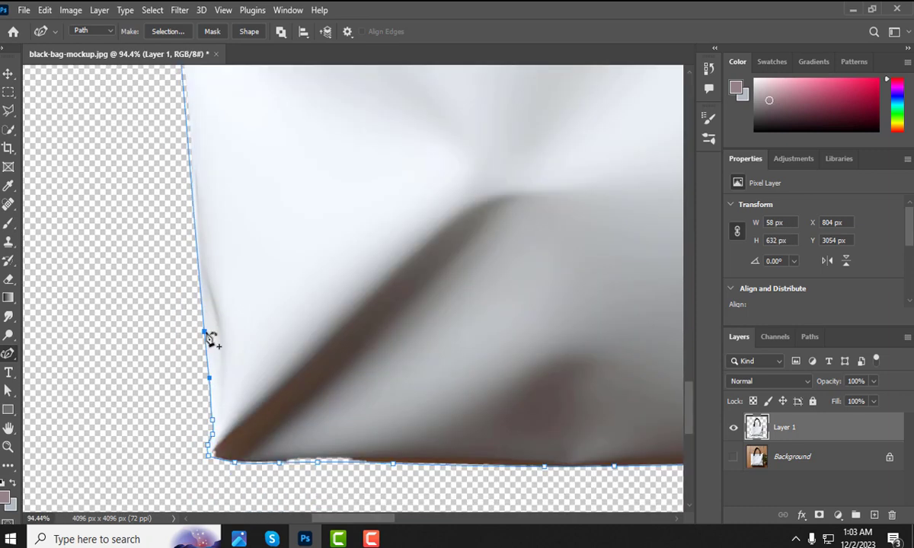
Add anchor points up the left side above the lower-left corner and pull the path onto the bag's edge
scroll(208, 336, up, 9)
click(201, 296)
scroll(204, 295, down, 9)
scroll(221, 254, up, 6)
click(228, 281)
drag(228, 282, 235, 323)
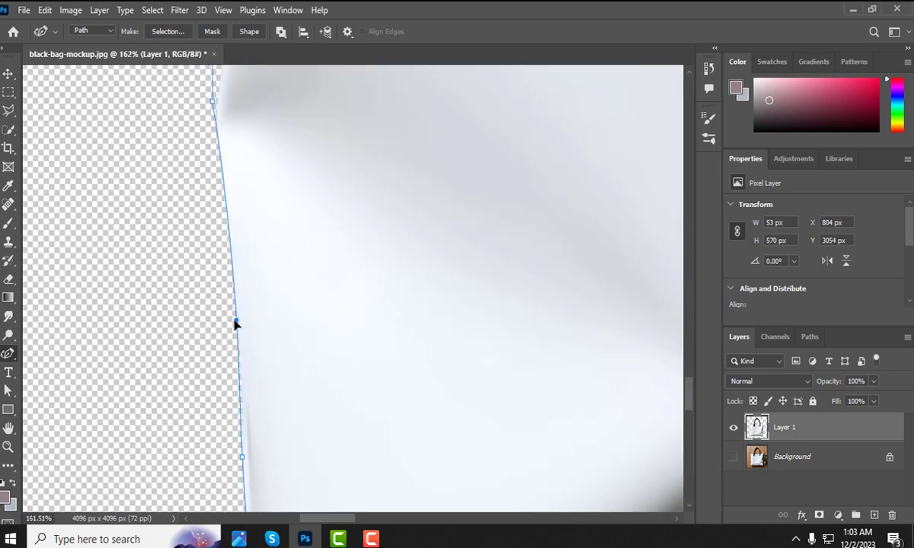
Add and move anchor points around the creases on the lower half of the bag's left side
scroll(237, 325, down, 10)
scroll(237, 201, up, 8)
drag(232, 217, 242, 291)
drag(237, 335, 238, 335)
scroll(260, 352, down, 9)
scroll(255, 218, up, 7)
drag(255, 297, 259, 293)
click(256, 239)
scroll(256, 242, down, 8)
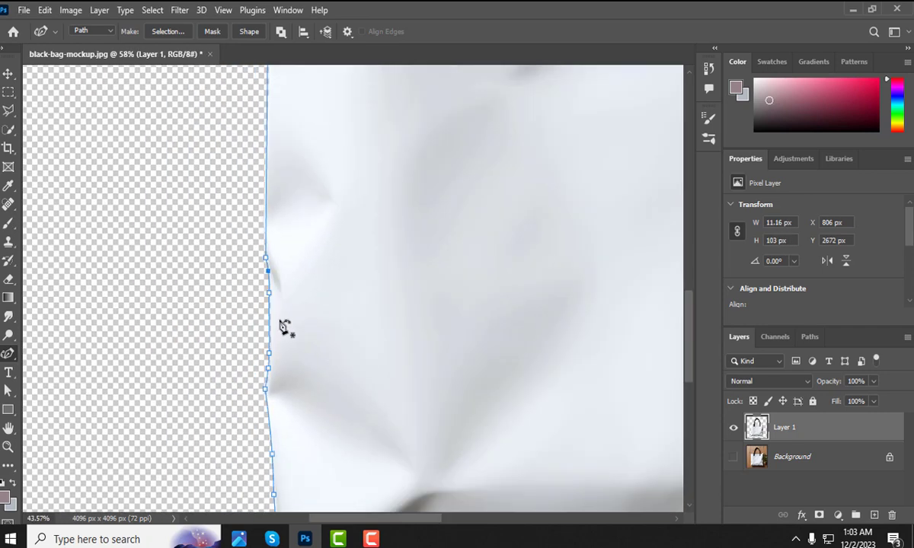
Add and adjust anchor points along the upper half of the bag's left side up toward the upper-left corner
scroll(284, 327, up, 5)
click(270, 353)
scroll(298, 357, down, 5)
scroll(287, 294, up, 5)
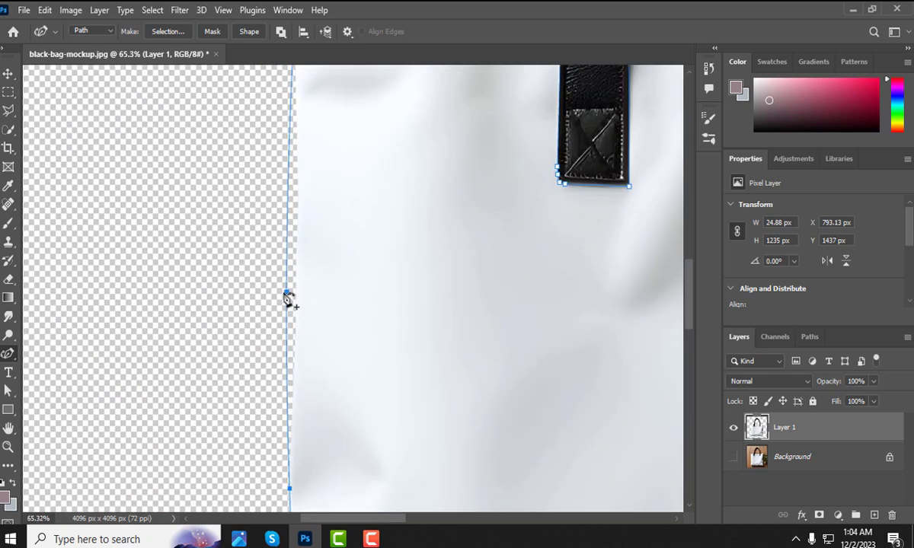
drag(288, 293, 291, 289)
click(291, 343)
click(292, 290)
scroll(297, 305, down, 5)
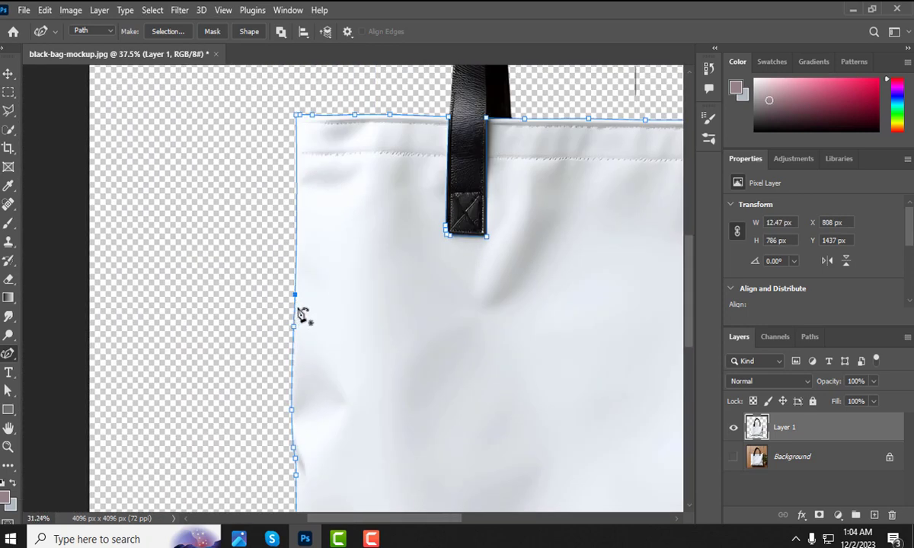
scroll(301, 316, up, 5)
click(291, 253)
click(291, 316)
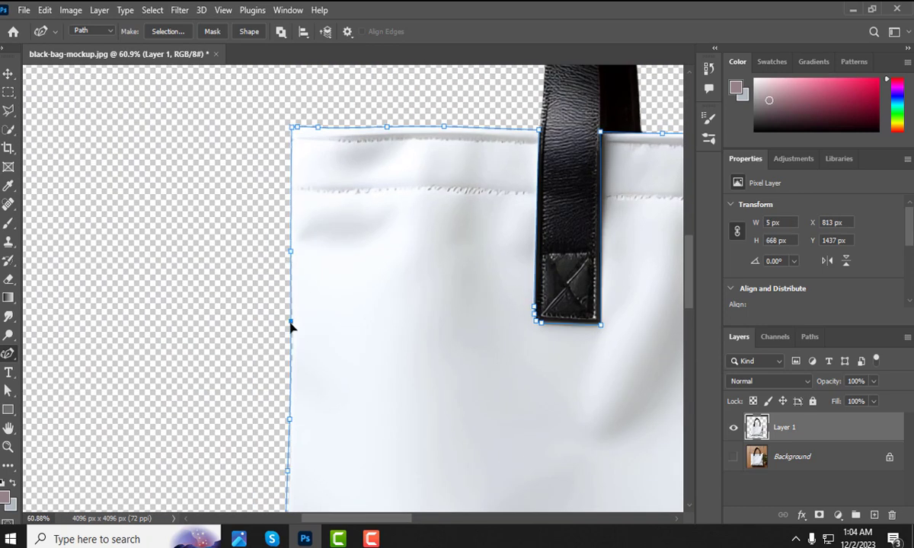
Turn the finished path into a selection and copy the white bag body from Layer 1 to a new layer
scroll(289, 330, down, 6)
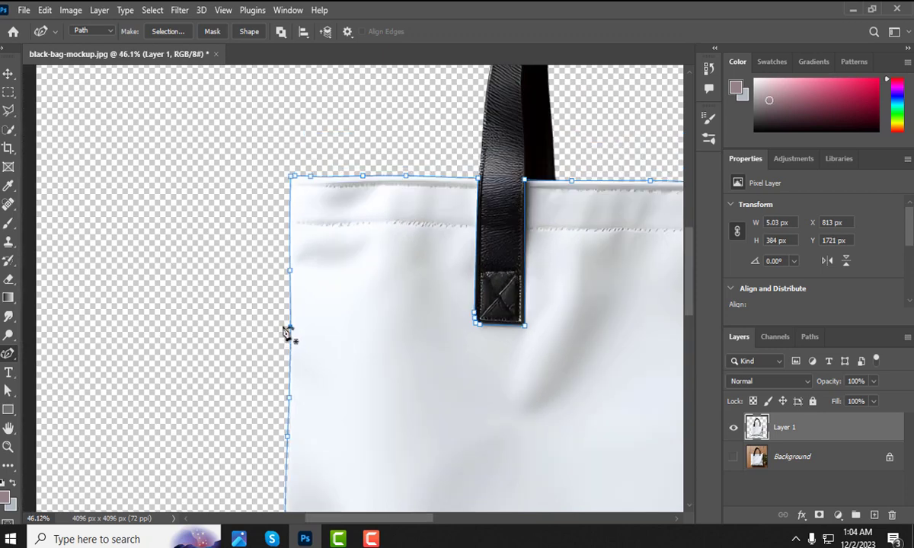
scroll(332, 286, up, 1)
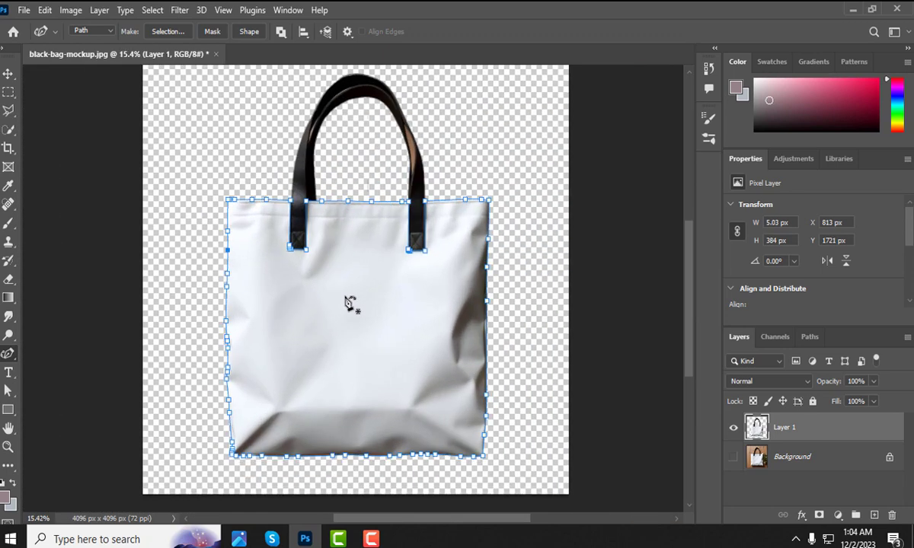
scroll(332, 294, up, 1)
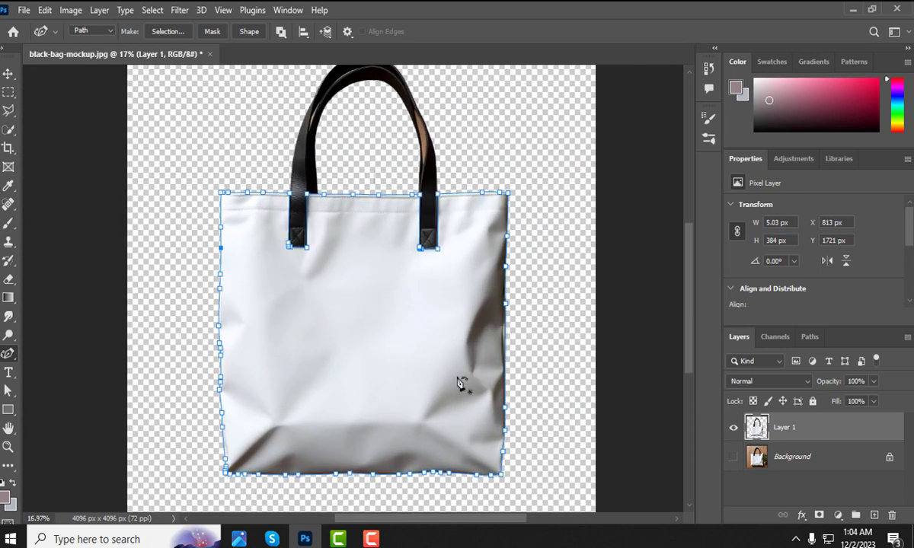
key(ctrl+Return)
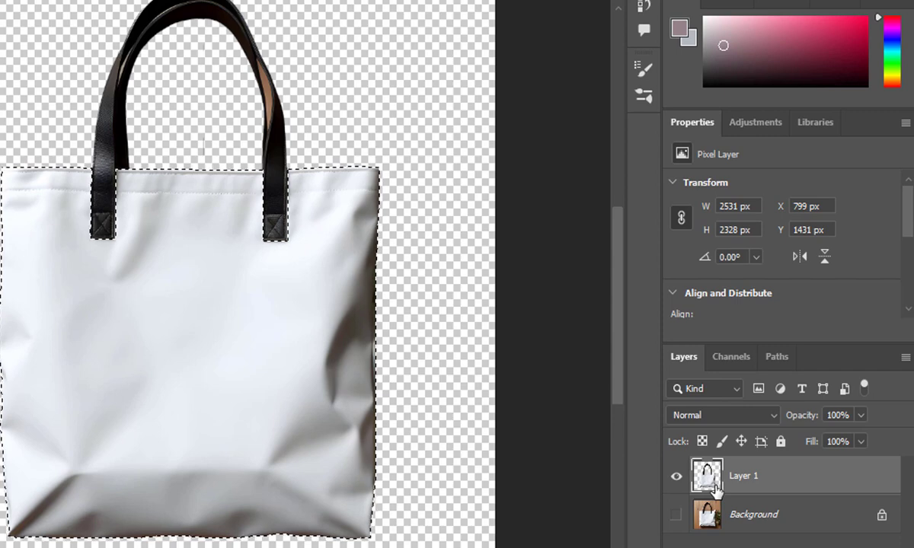
key(ctrl+j)
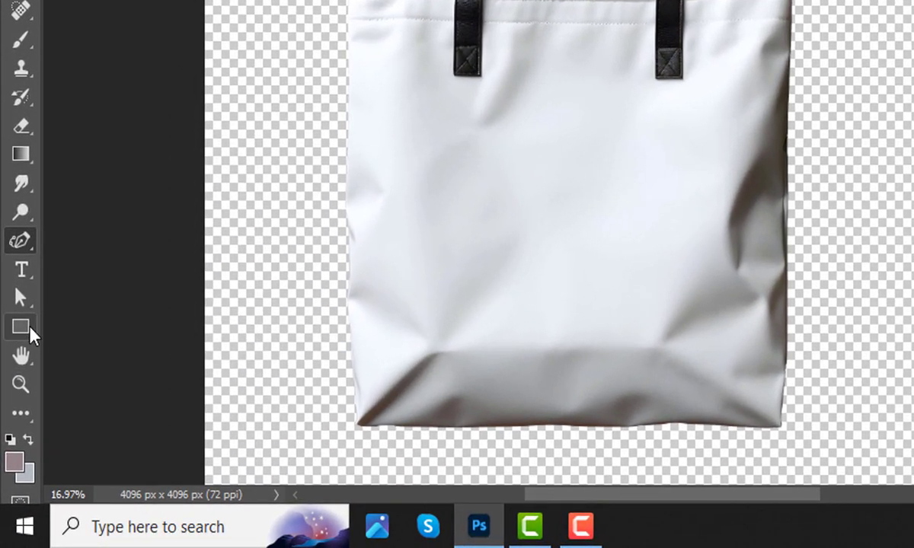
Draw a rectangle shape about 2584 px by 2377 px covering the whole bag body with the Rectangle tool
right_click(13, 409)
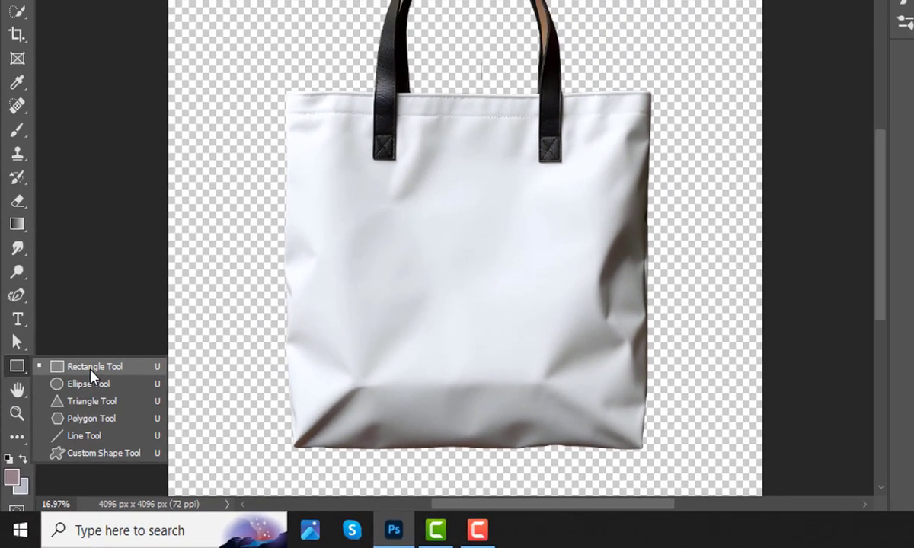
click(111, 327)
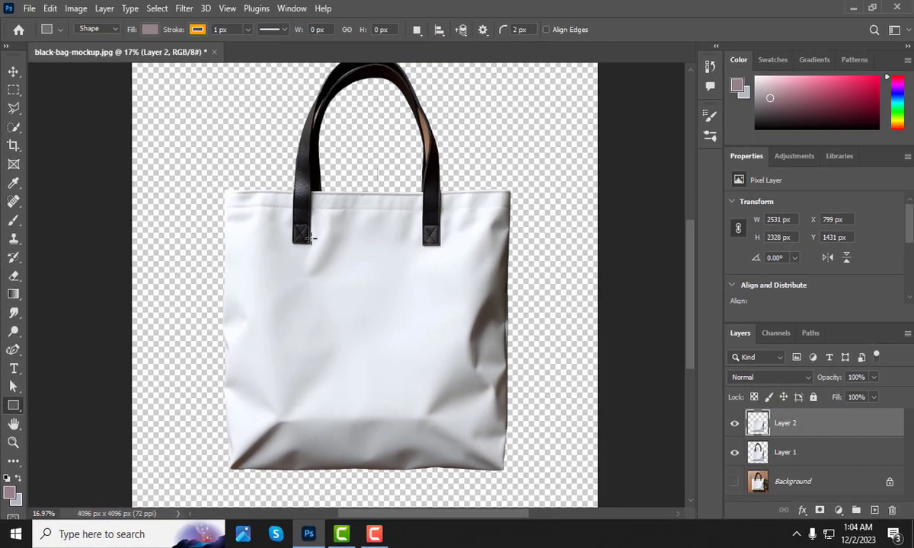
scroll(277, 210, down, 2)
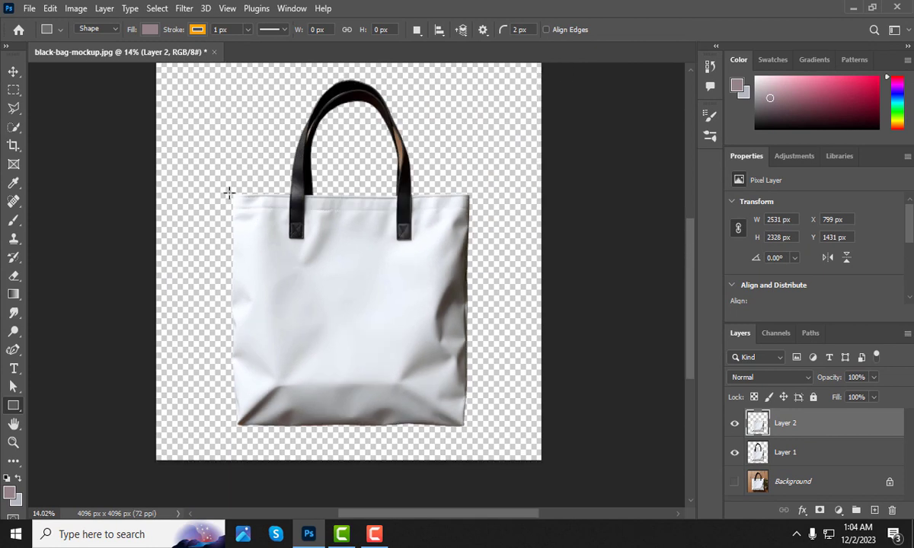
drag(228, 192, 472, 432)
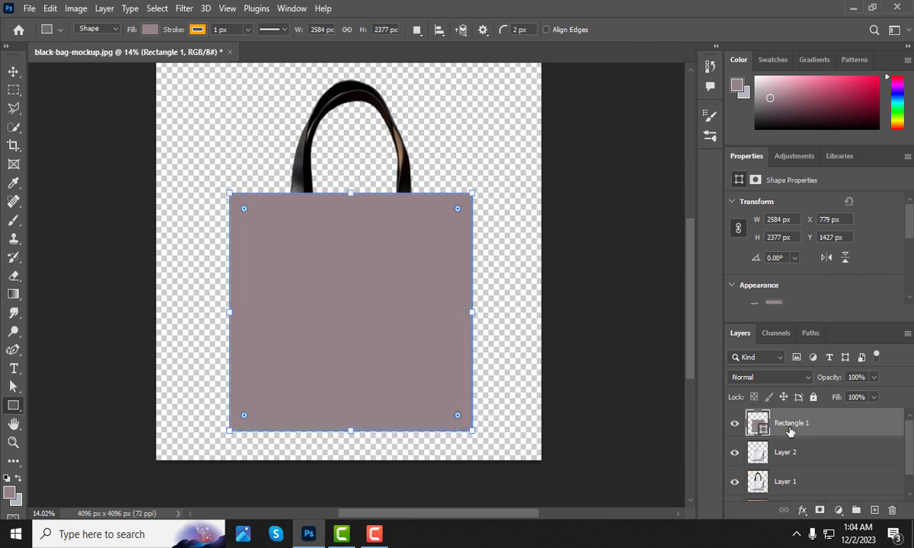
Set the rectangle's fill to pink, hex f86991
double_click(757, 424)
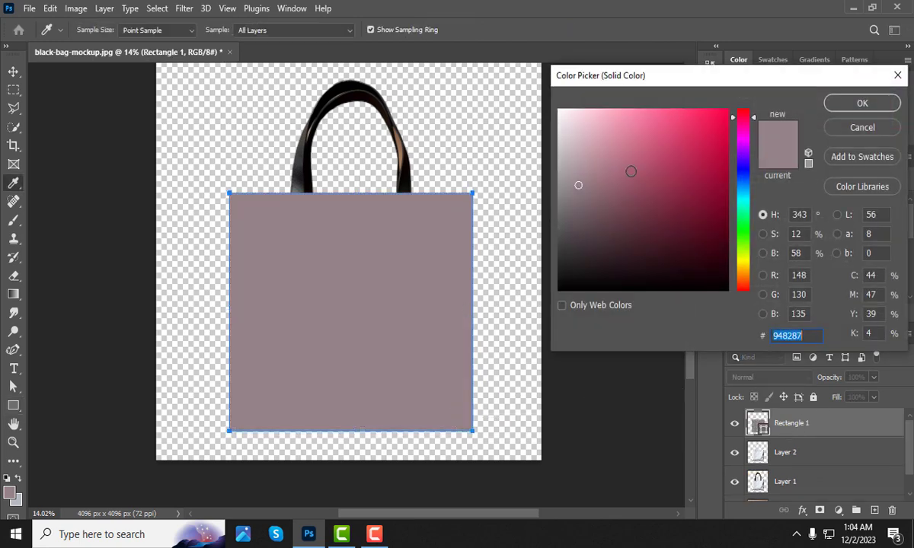
drag(632, 138, 656, 114)
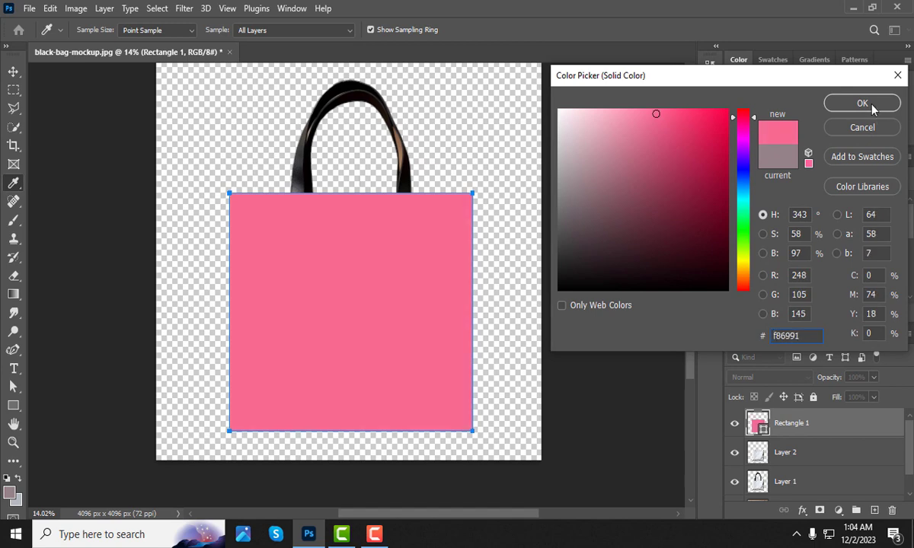
click(871, 107)
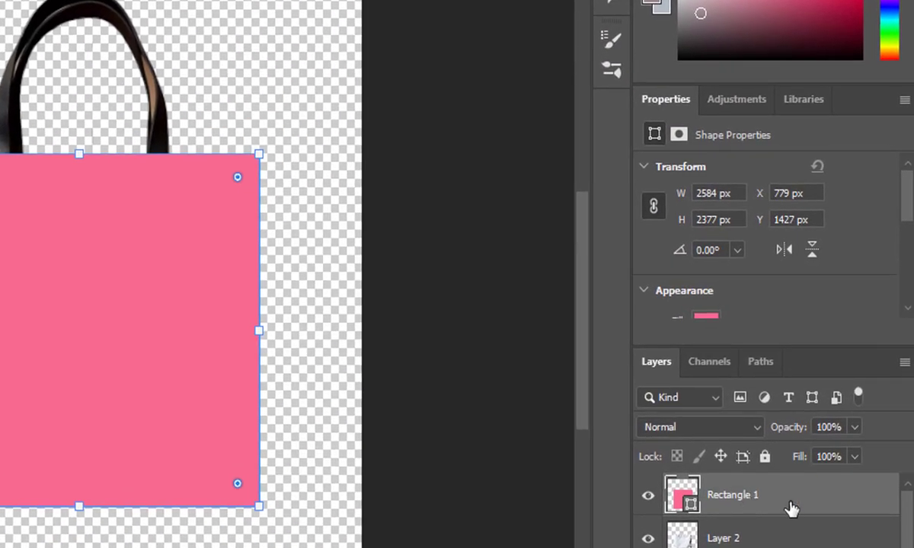
Convert the pink Rectangle 1 layer to a smart object and set its blend mode to Linear Burn
right_click(792, 509)
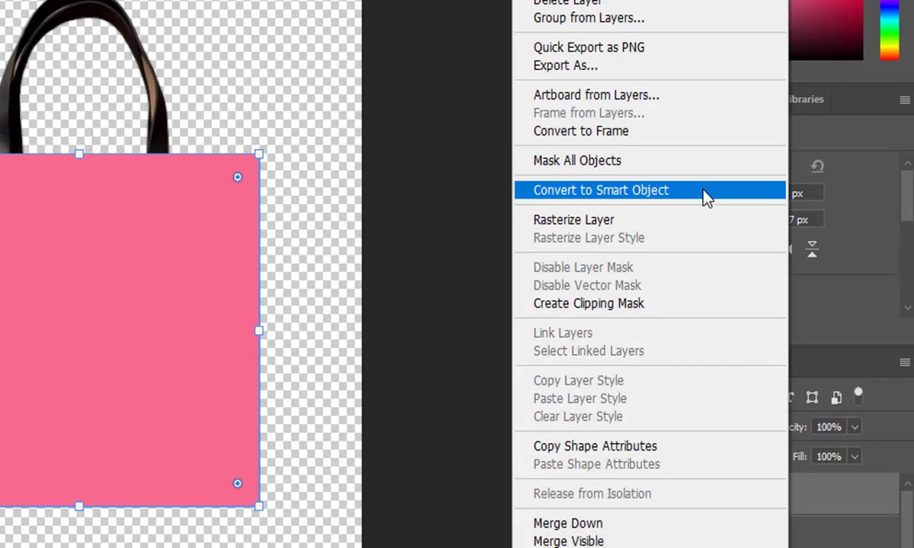
click(663, 195)
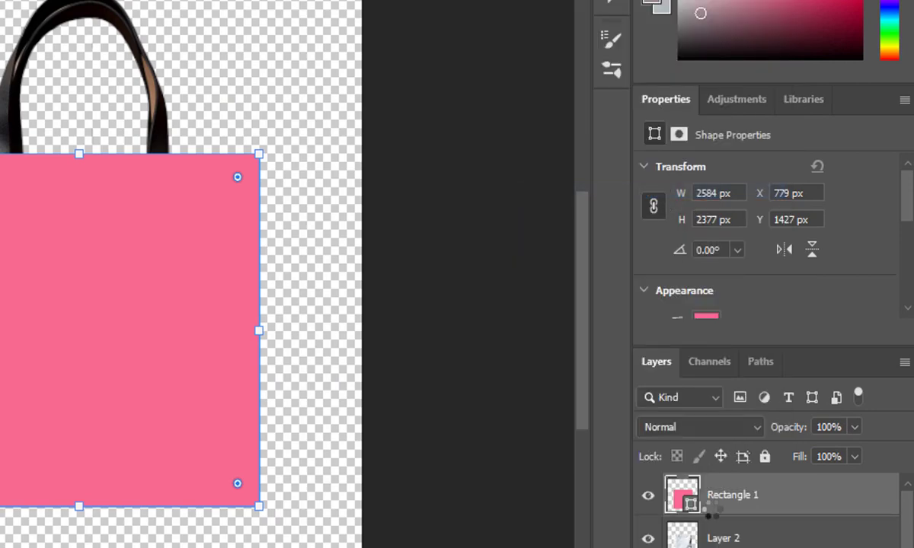
click(738, 436)
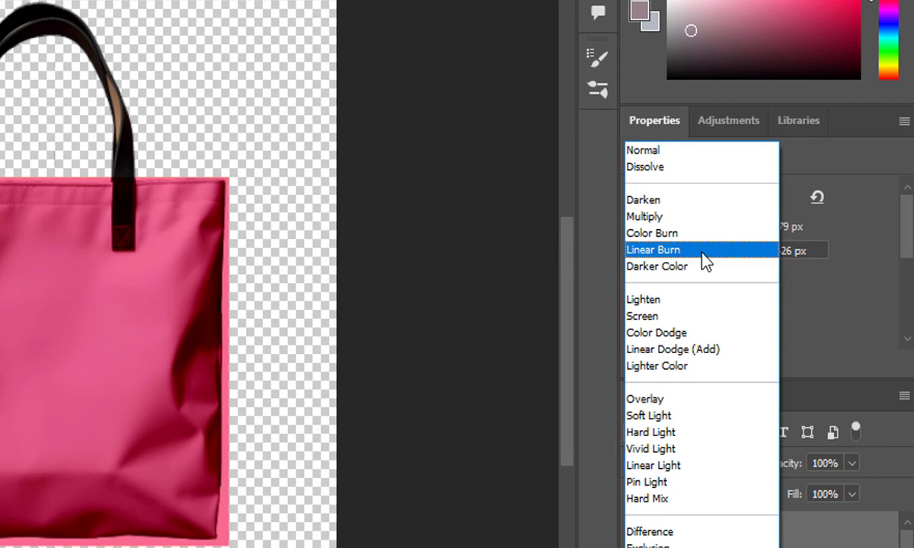
click(701, 252)
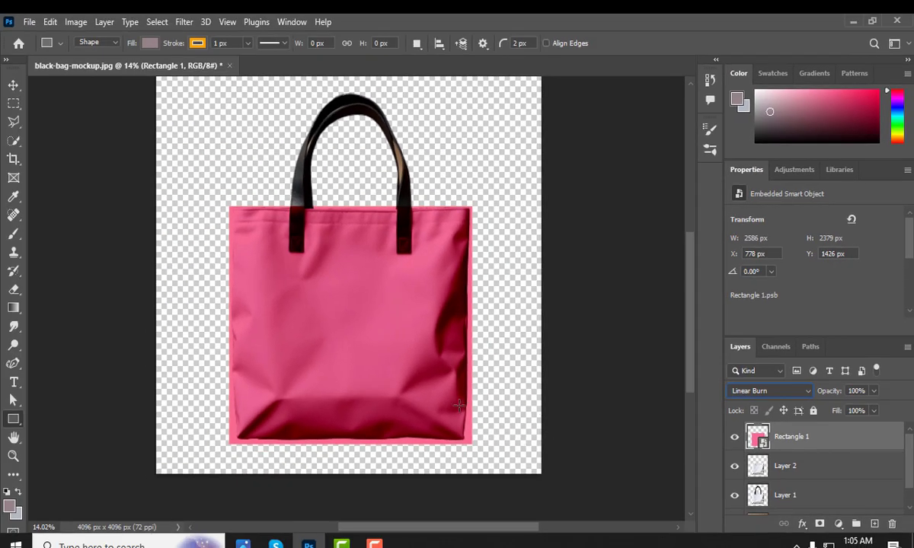
Start a warp transform on Rectangle 1 and pull its lower-left corner in to the bag's lower-left corner
click(12, 82)
scroll(332, 337, up, 2)
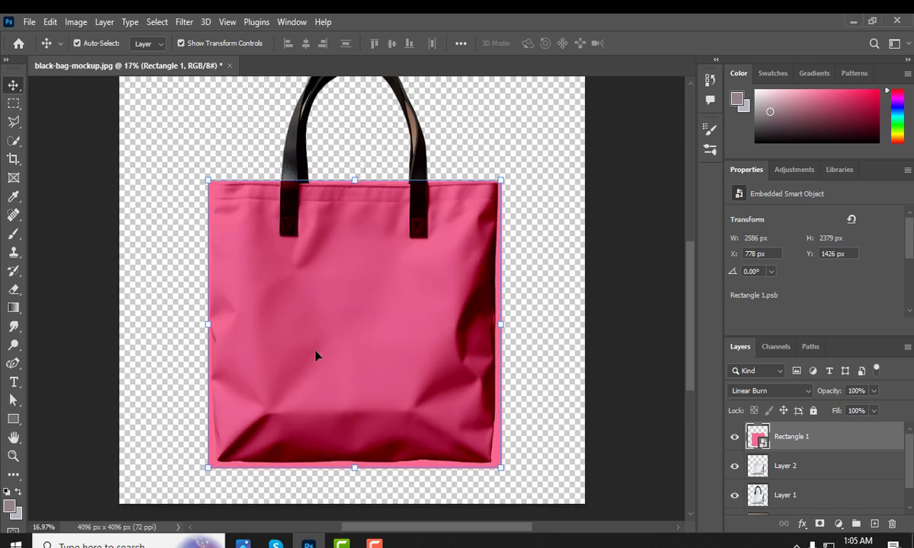
key(ctrl+t)
key(ctrl+t)
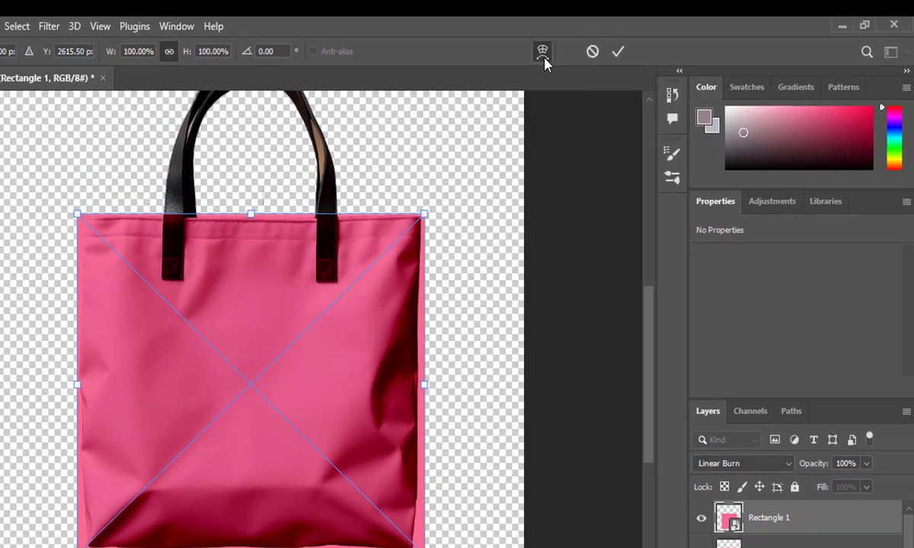
click(522, 55)
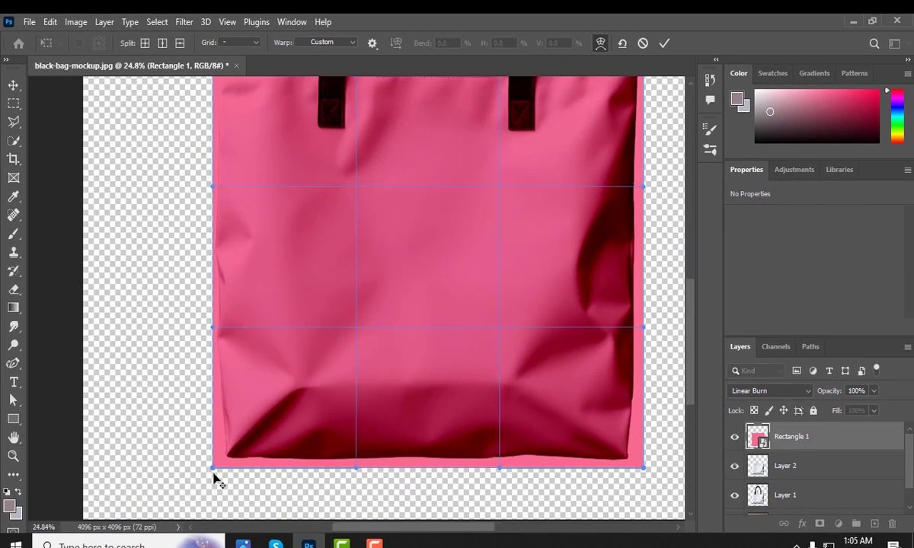
scroll(214, 475, up, 1)
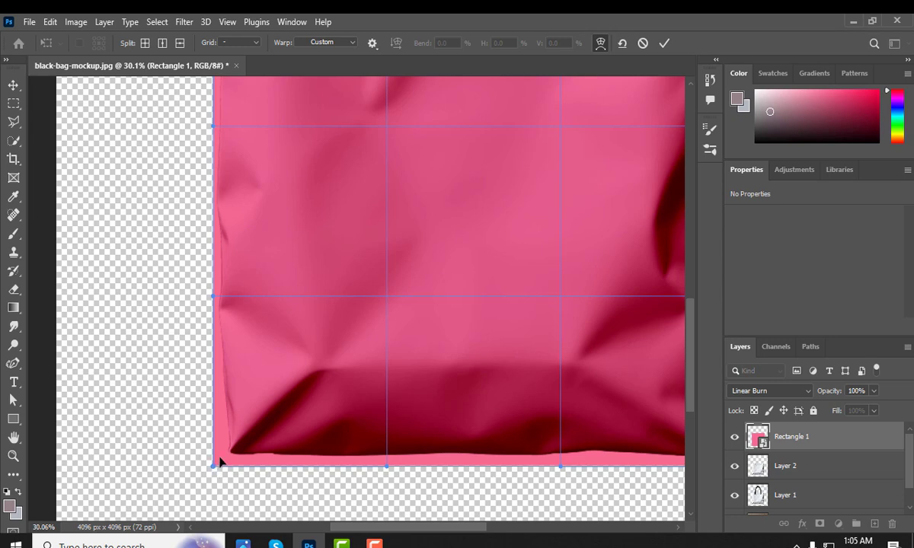
drag(214, 468, 223, 459)
Warp the rectangle's lower-right corner in to the bag's corner and raise the bottom edge to follow the bag's base
scroll(206, 469, down, 3)
scroll(509, 459, up, 3)
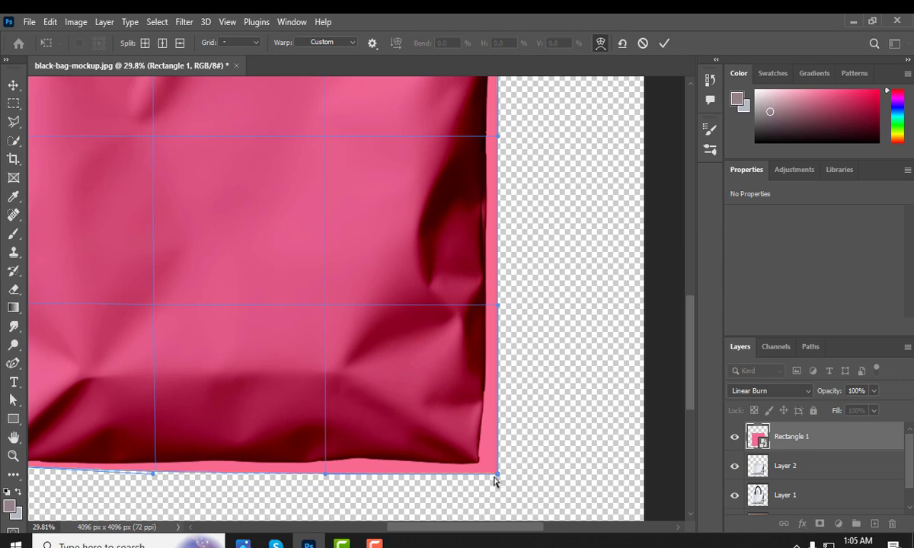
drag(497, 474, 442, 460)
scroll(503, 480, down, 3)
scroll(427, 487, up, 3)
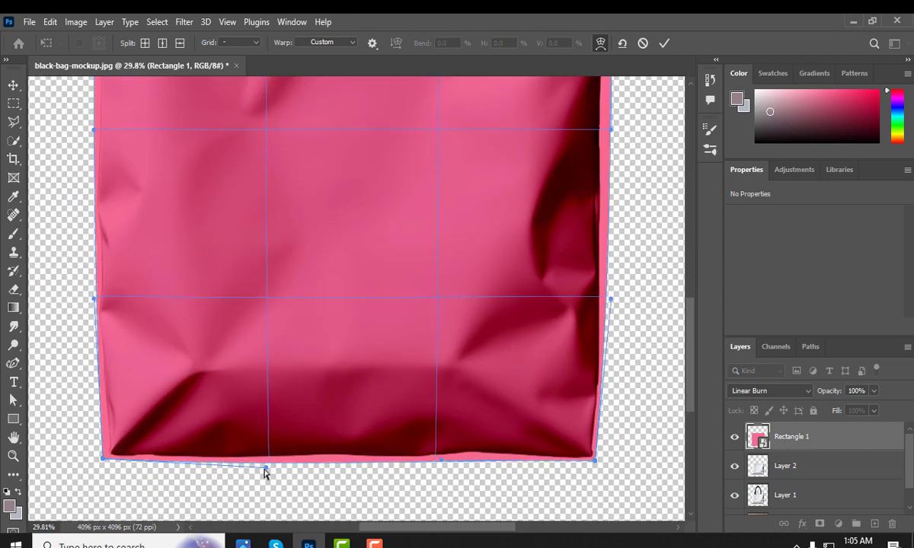
drag(267, 471, 267, 465)
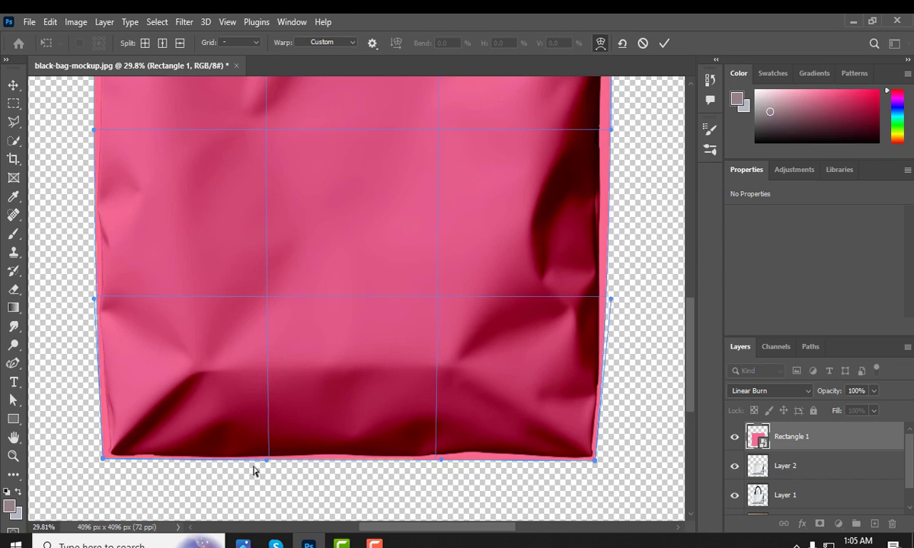
Warp the rectangle's upper-right corner and upper right side inward to fit the bag's outline
scroll(255, 472, down, 2)
scroll(243, 465, down, 2)
scroll(396, 228, up, 2)
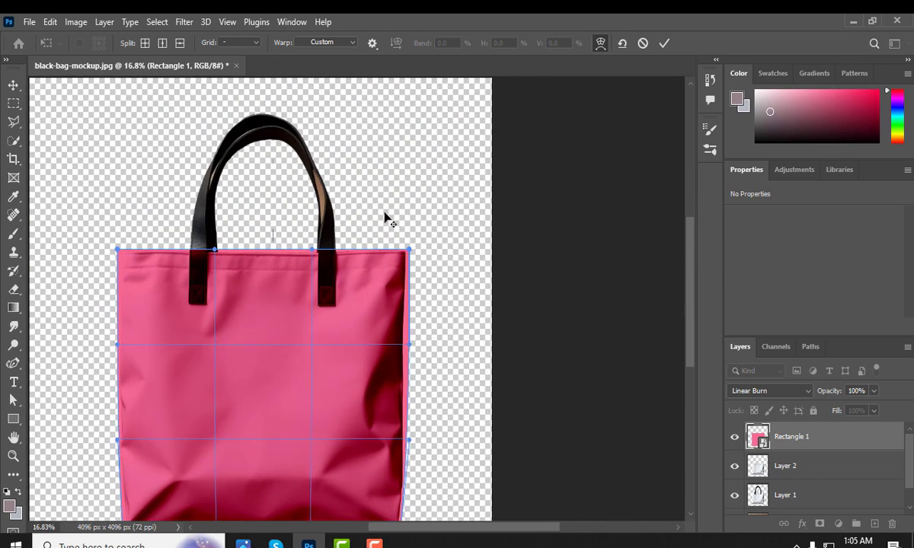
scroll(412, 253, up, 1)
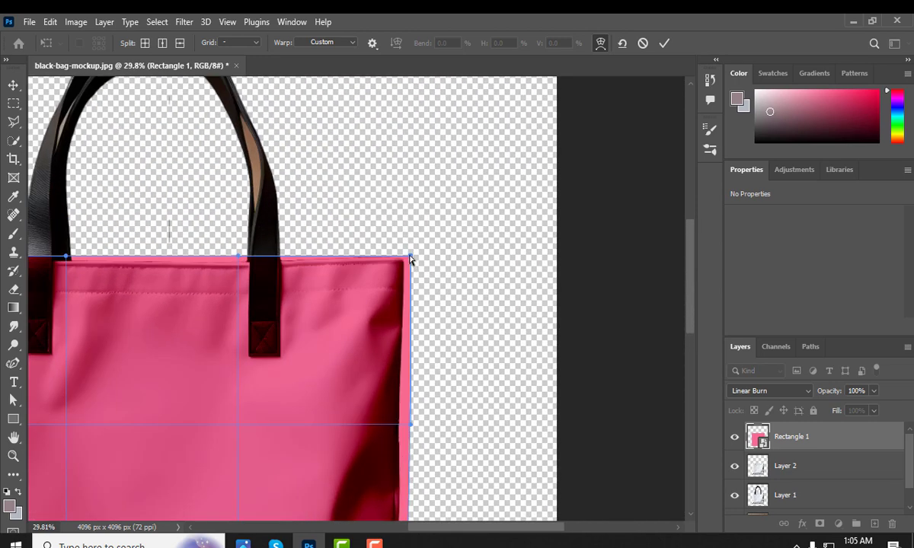
drag(410, 259, 408, 261)
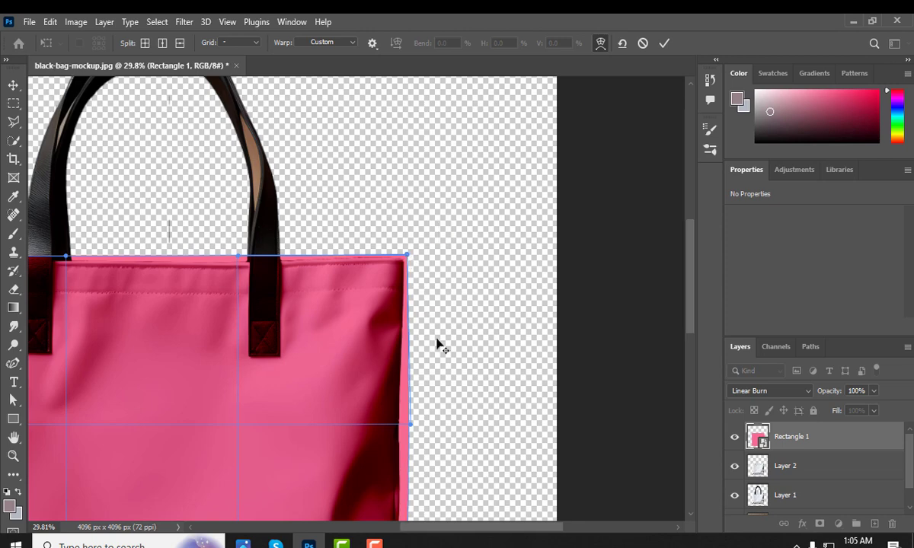
scroll(436, 346, down, 3)
scroll(435, 402, up, 2)
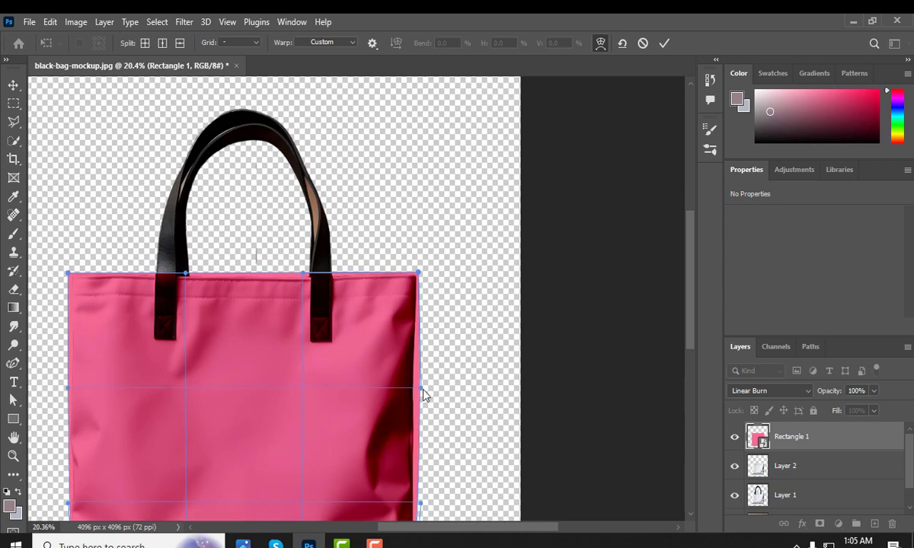
drag(421, 389, 418, 388)
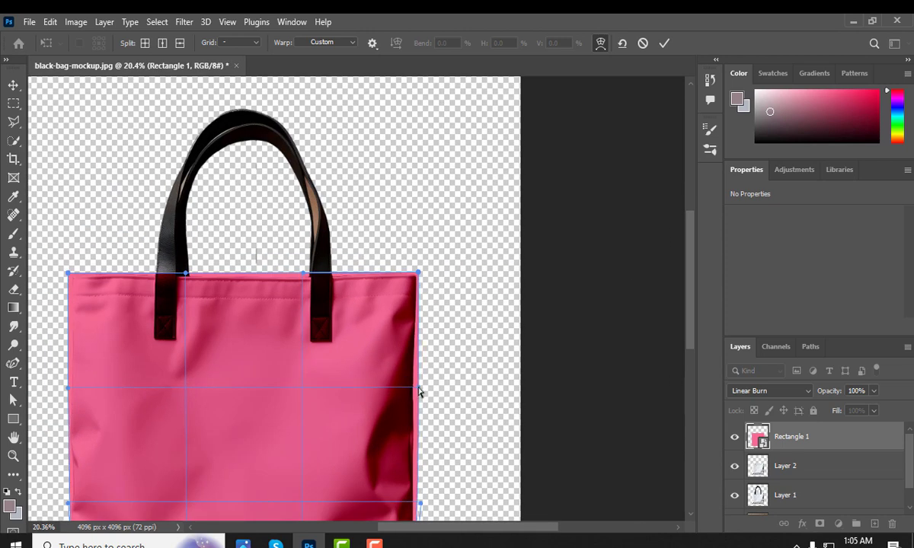
Adjust the rectangle's upper-left warp corner at the bag's top edge and apply the warp
scroll(435, 399, down, 4)
scroll(261, 332, up, 5)
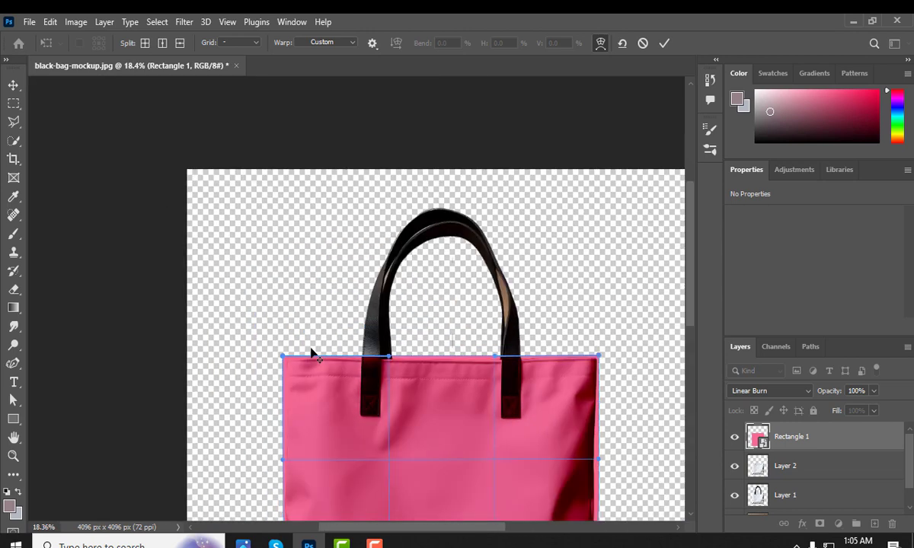
scroll(281, 361, up, 1)
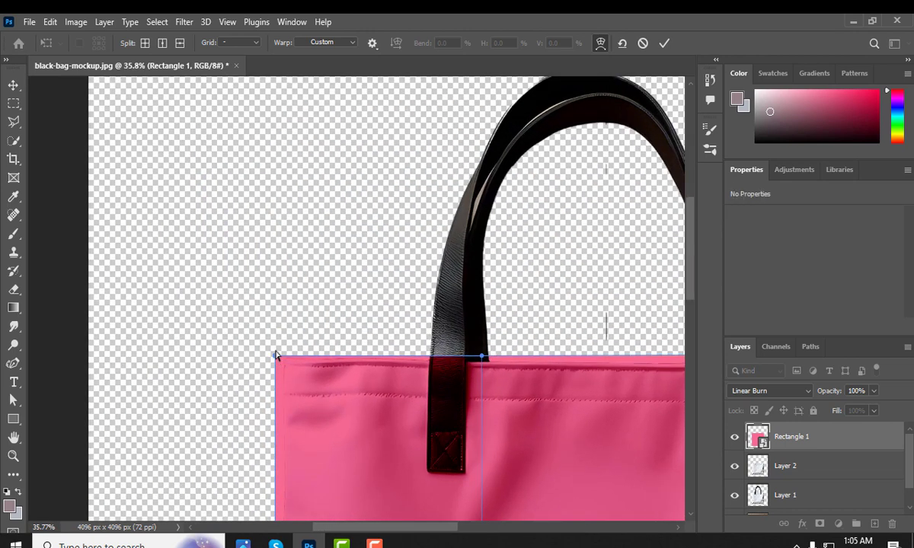
drag(275, 356, 274, 358)
scroll(274, 361, down, 1)
scroll(480, 357, up, 1)
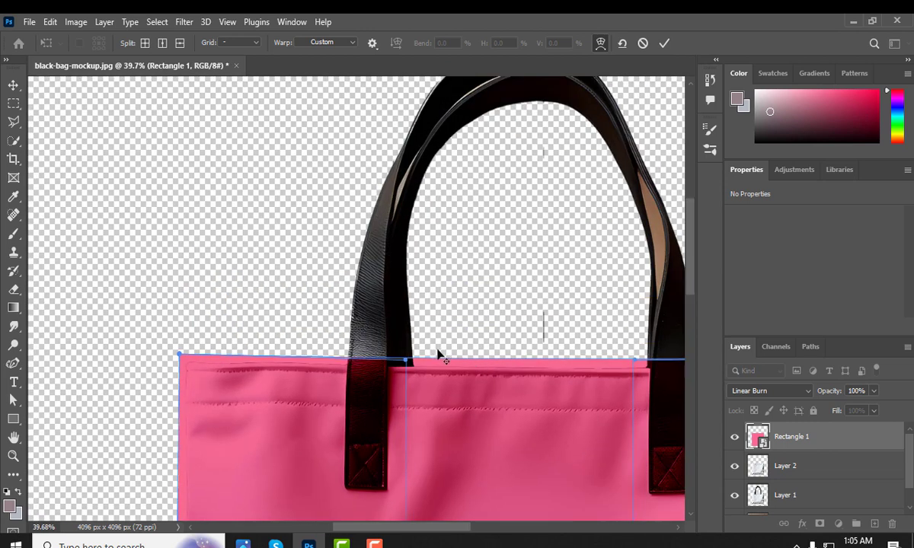
scroll(440, 355, up, 1)
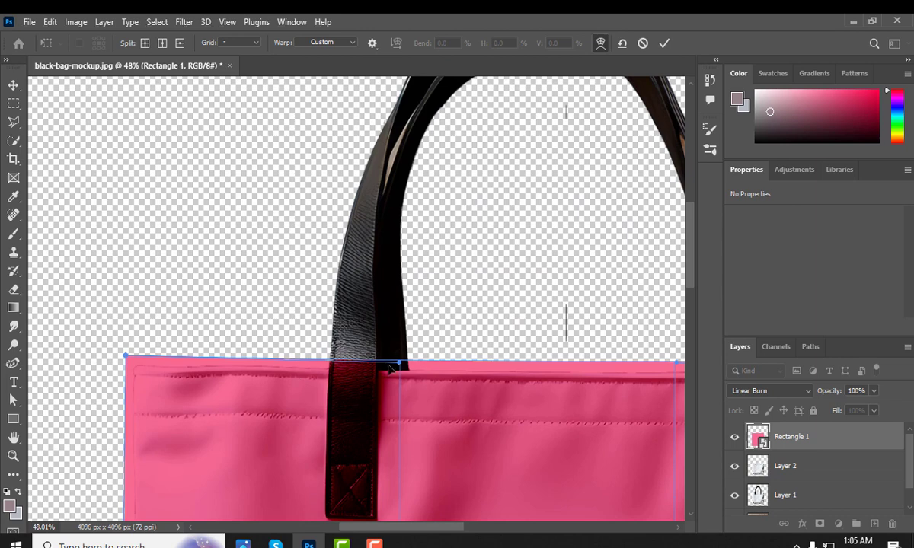
scroll(389, 368, down, 8)
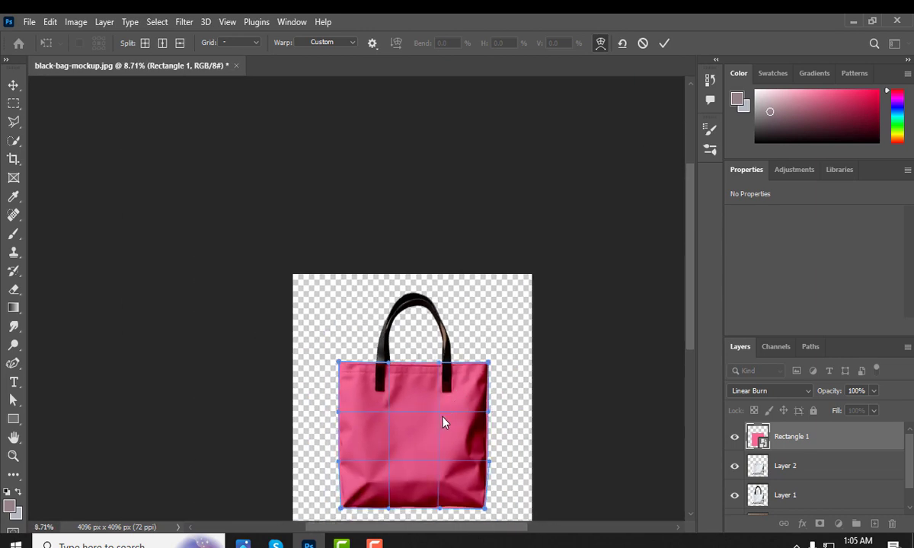
click(664, 46)
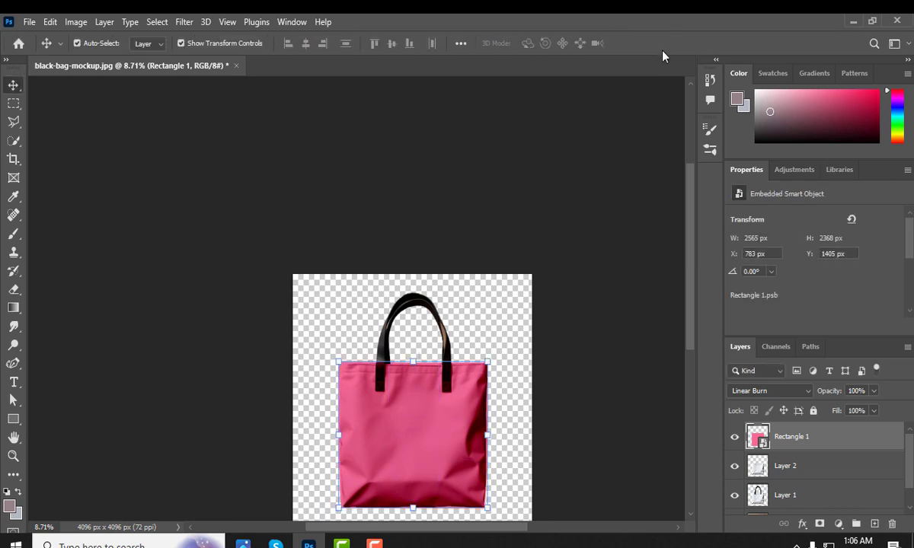
Load Layer 2's pixels as a selection and use it to add a layer mask to Rectangle 1
scroll(450, 322, up, 3)
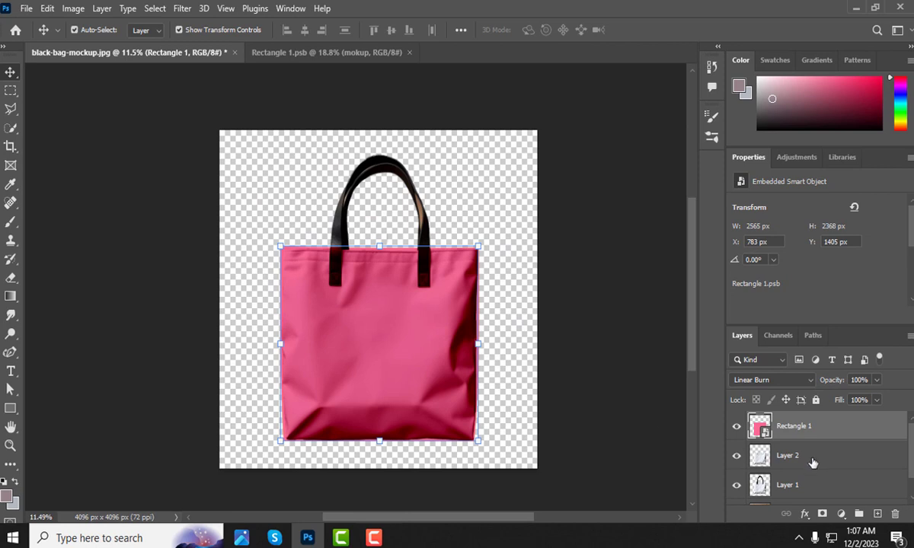
right_click(760, 460)
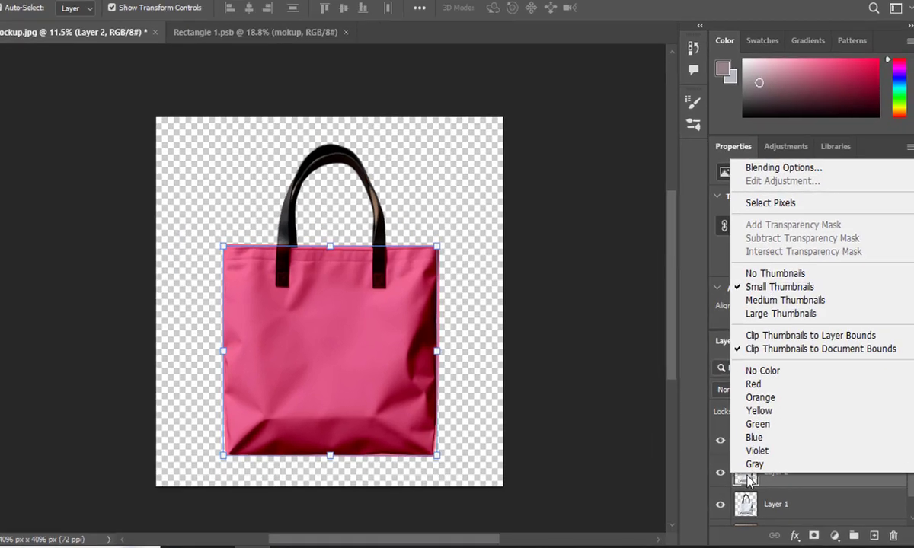
click(687, 153)
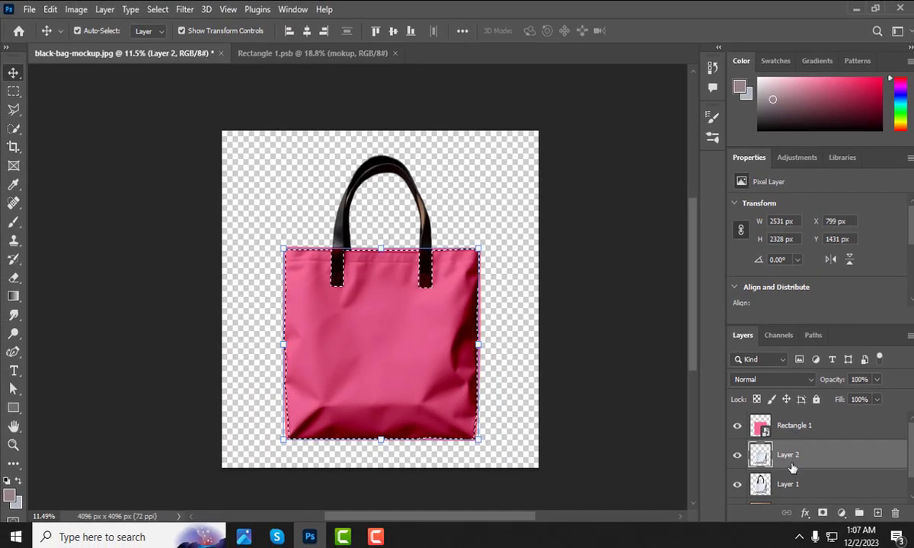
click(804, 436)
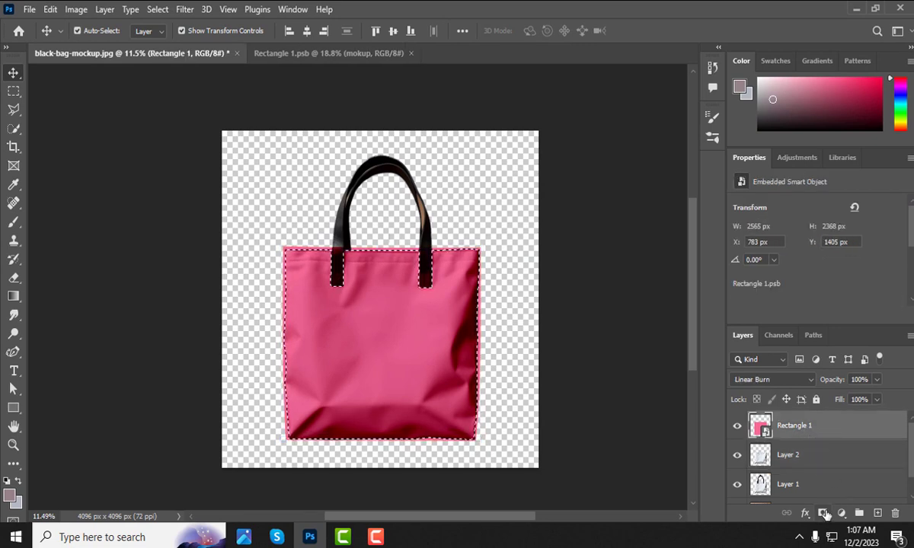
click(823, 514)
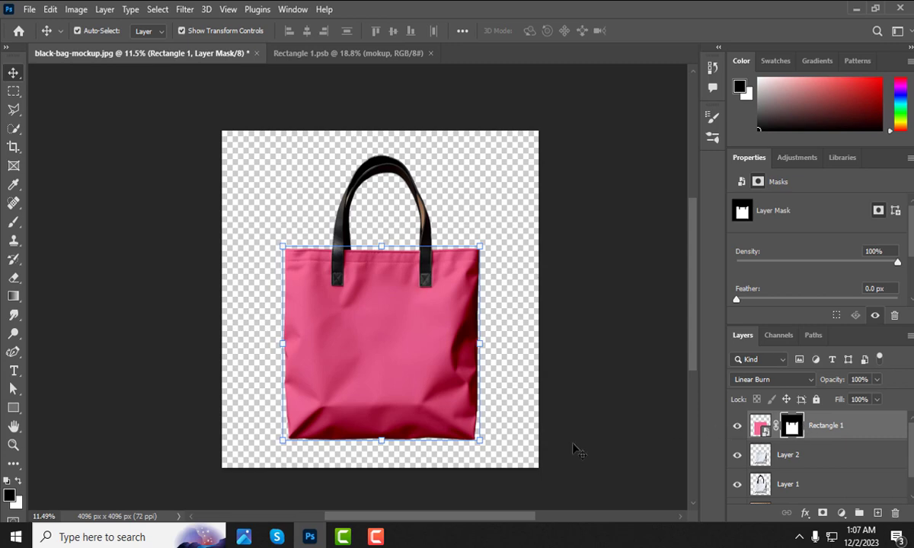
Open the Rectangle 1 smart object's contents and place mokup.jpg as an embedded image over the pink rectangle
scroll(387, 395, up, 3)
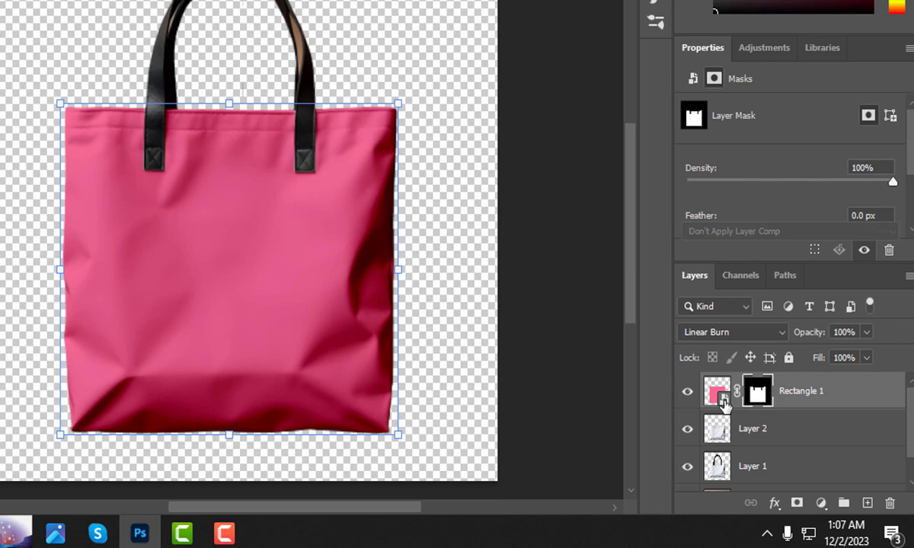
double_click(724, 404)
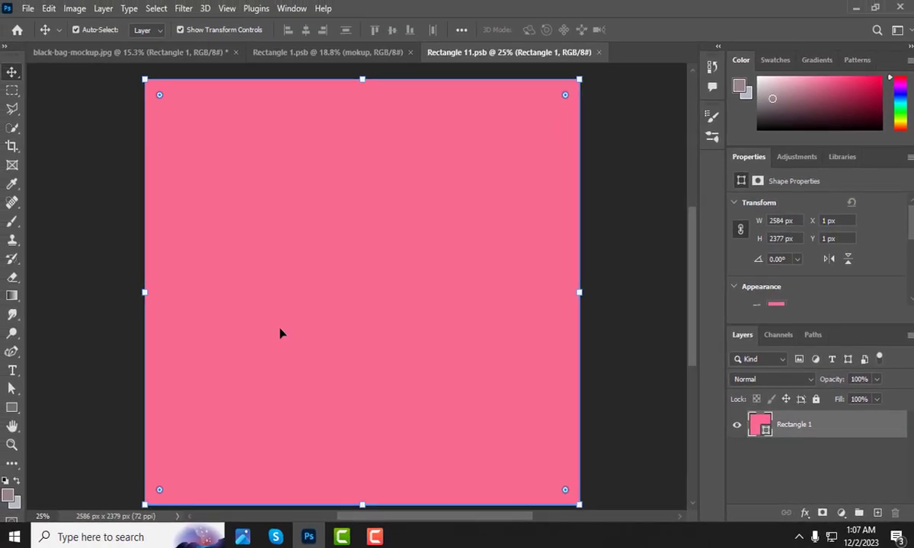
click(30, 9)
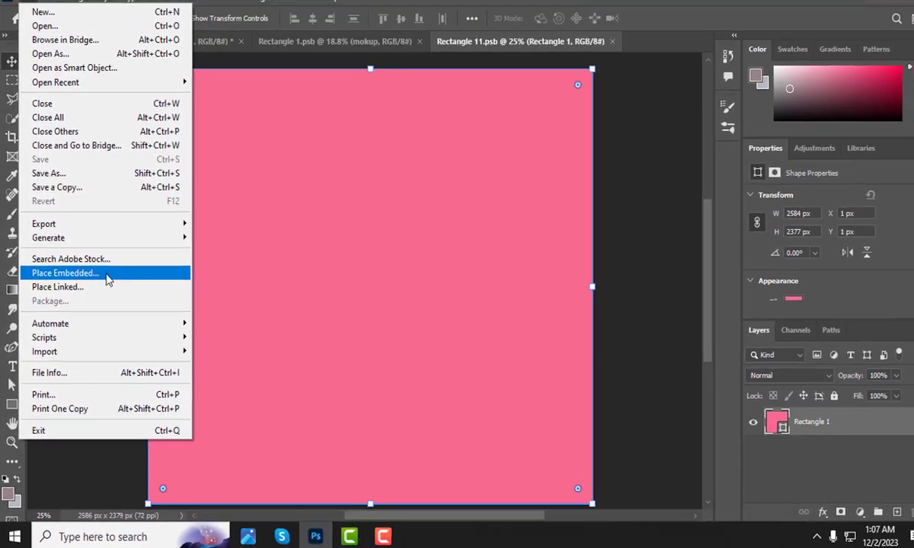
click(131, 216)
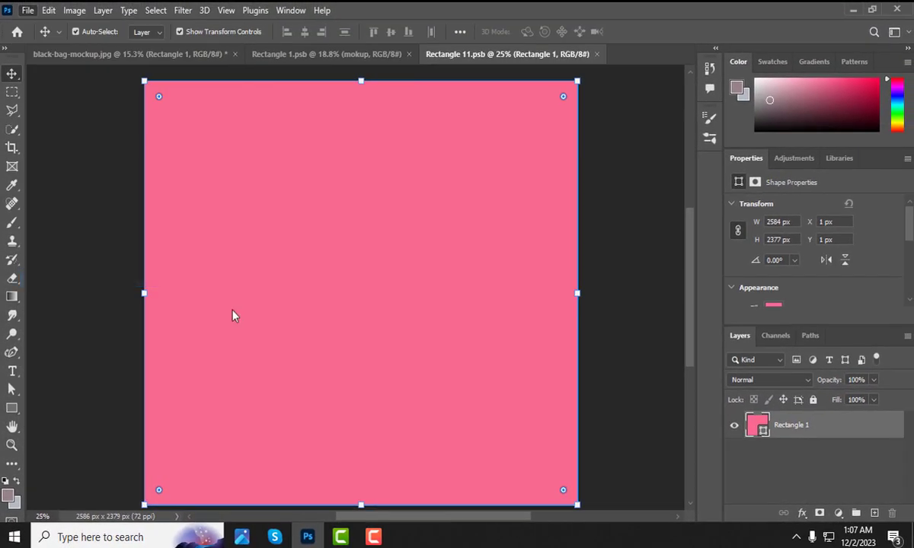
click(248, 144)
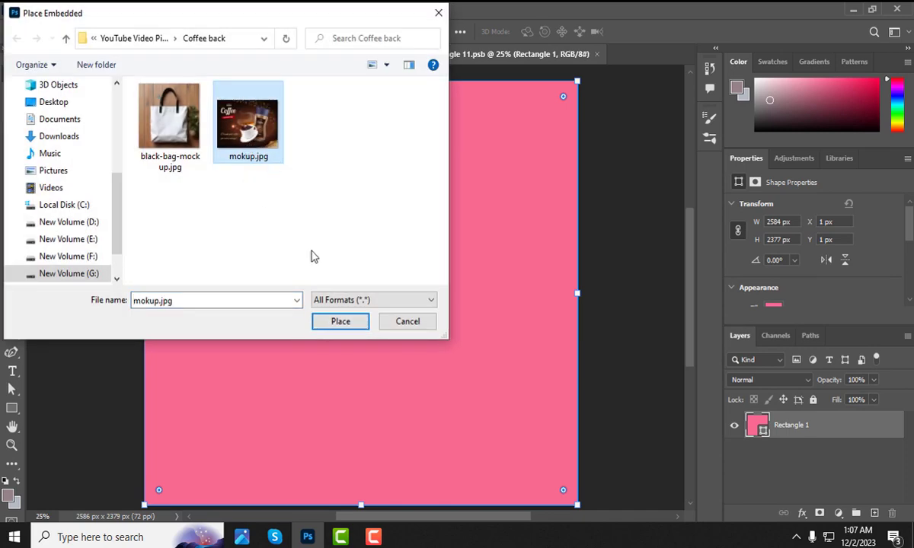
click(335, 329)
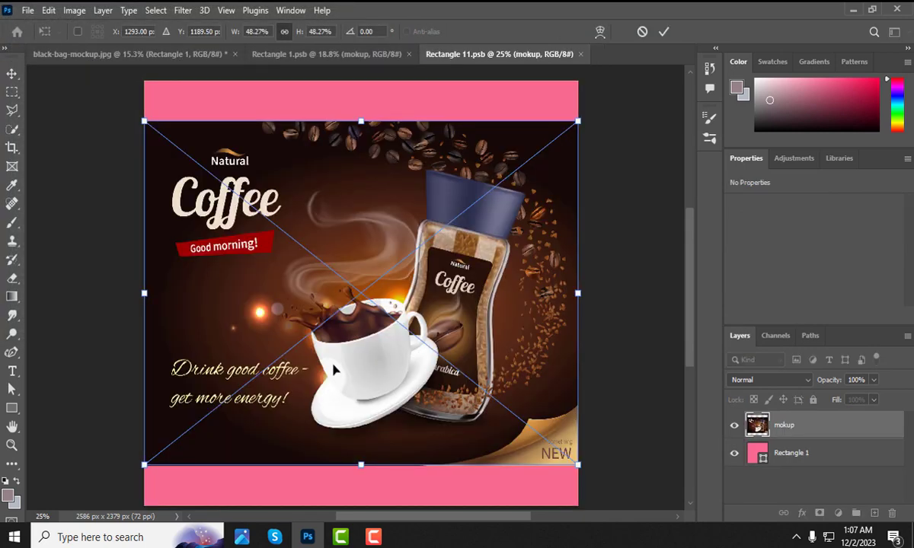
Scale the placed coffee image to about 60% and position it to cover the whole pink rectangle, committing the placement
scroll(330, 369, down, 4)
scroll(312, 419, up, 2)
scroll(313, 423, down, 2)
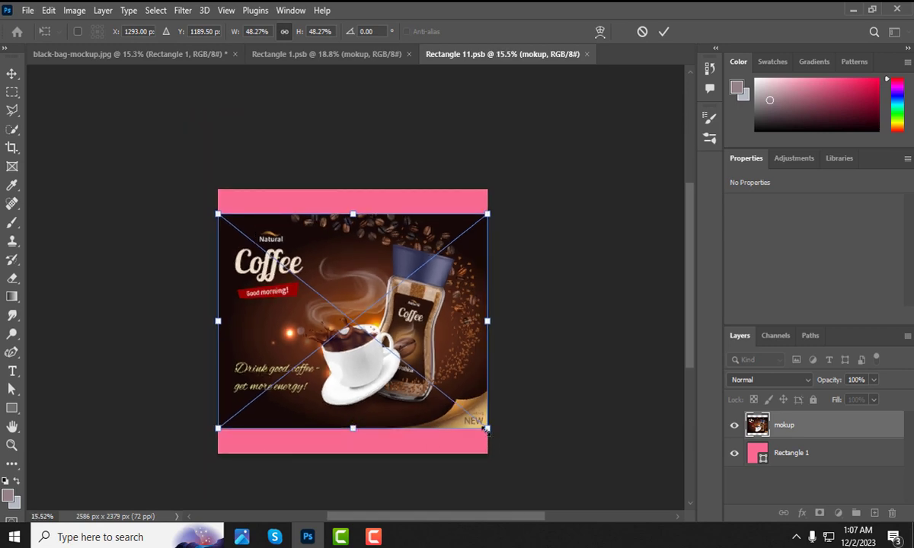
drag(489, 432, 521, 455)
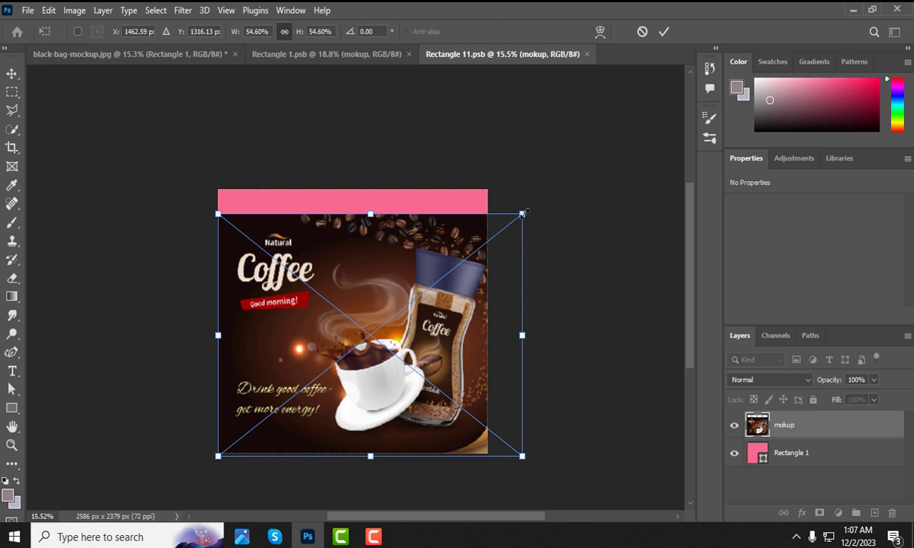
drag(521, 214, 553, 188)
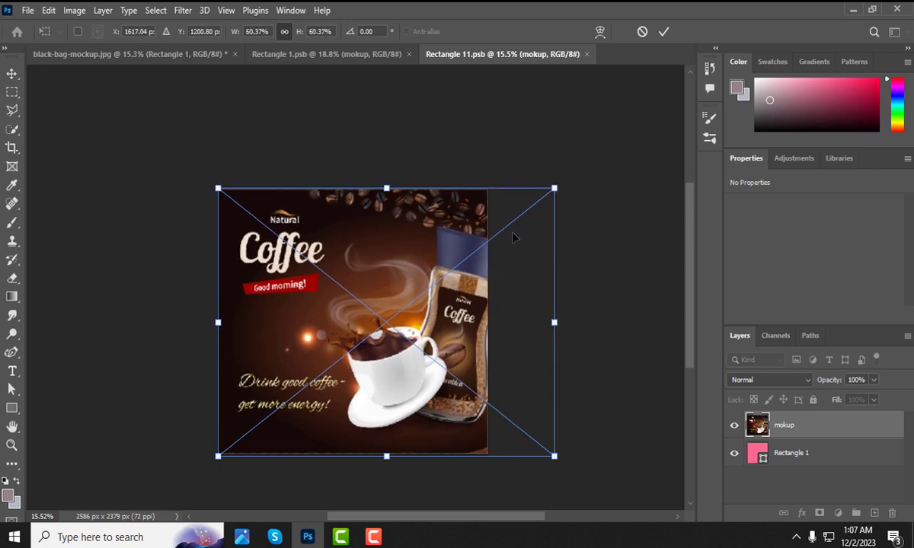
drag(448, 330, 435, 326)
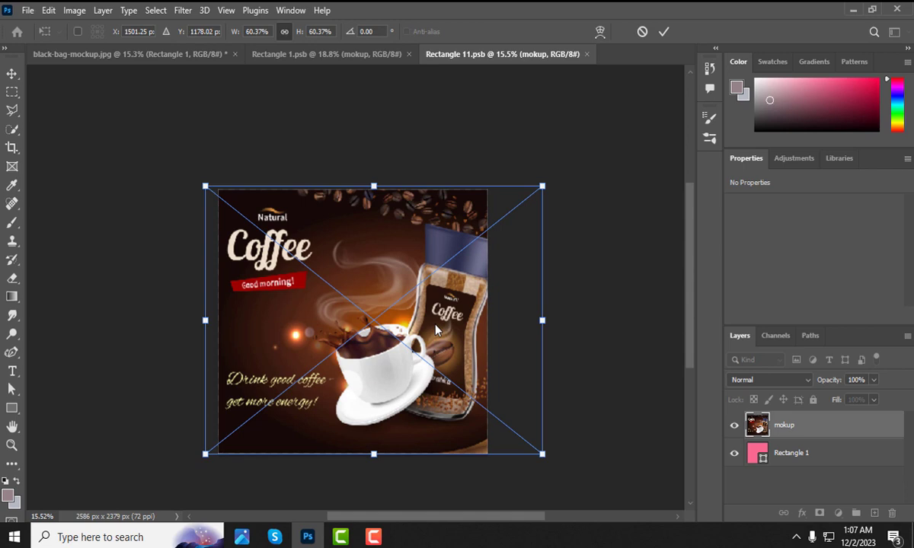
click(664, 33)
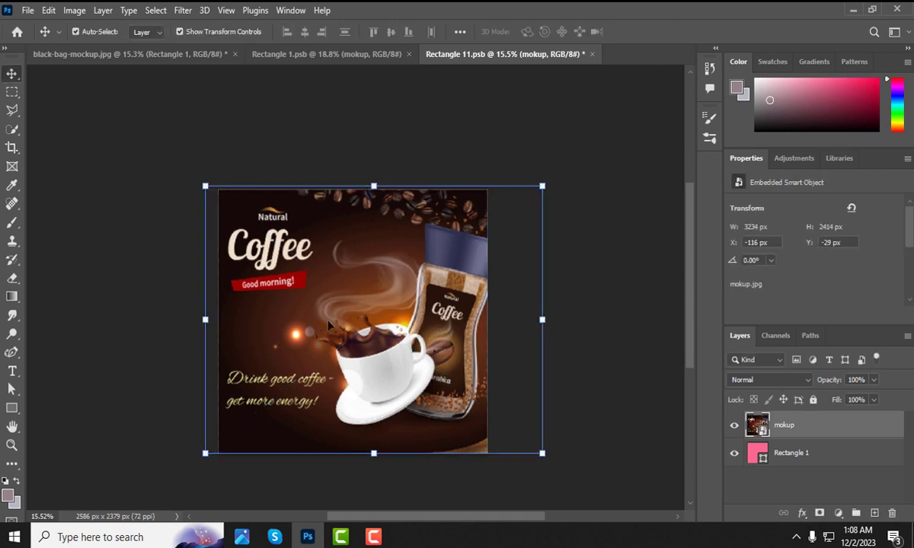
Save the smart object's contents and return to the black-bag-mockup.jpg document to view the coffee design on the bag
key(ctrl+s)
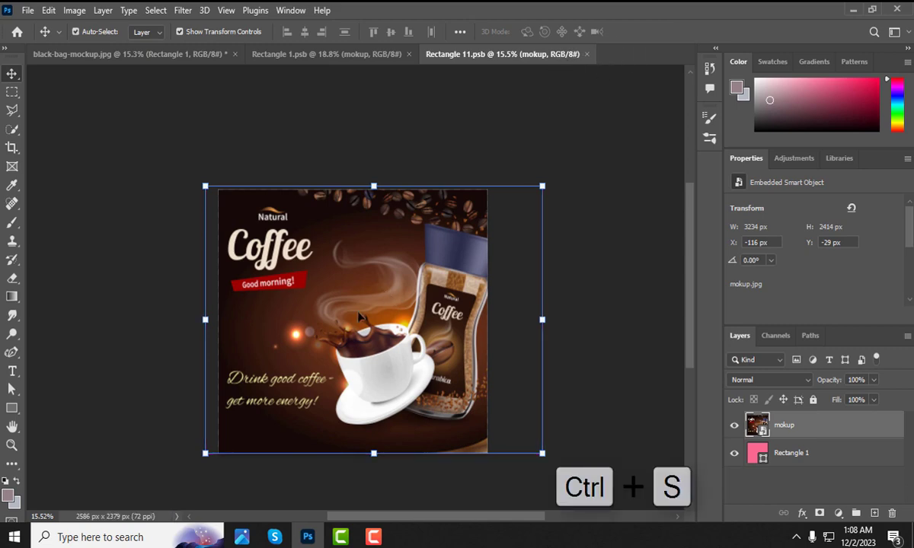
click(141, 55)
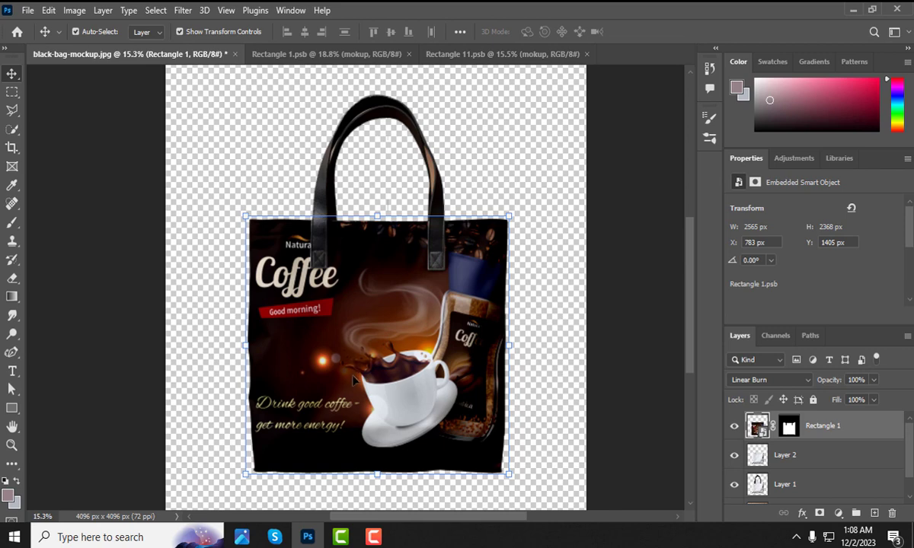
scroll(351, 379, down, 1)
scroll(346, 377, down, 2)
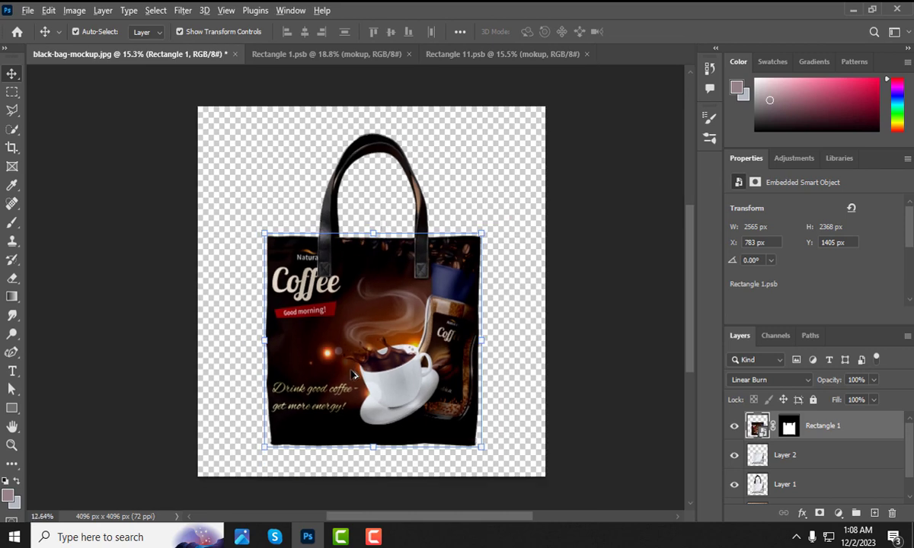
scroll(350, 377, down, 1)
scroll(356, 377, up, 1)
scroll(819, 467, down, 1)
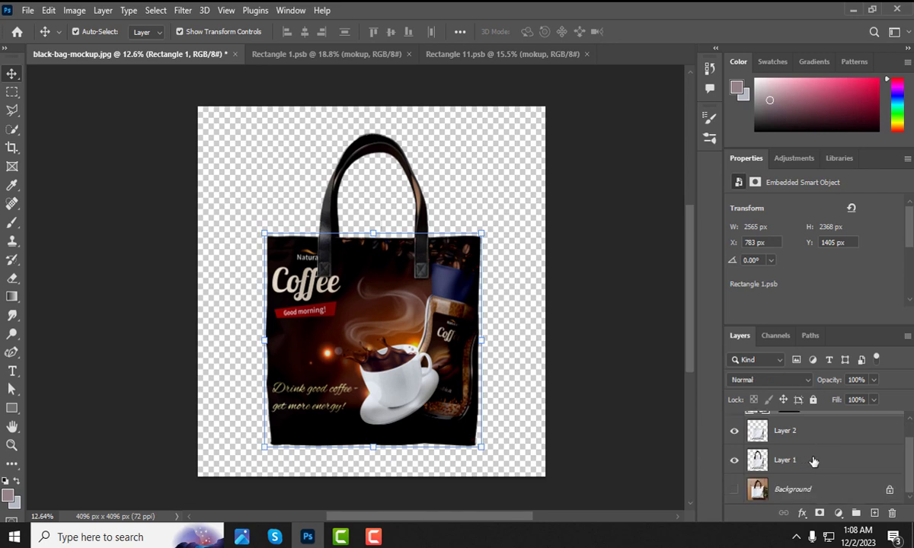
Make three copies of Layer 1 and place them above the Rectangle 1 layer
drag(813, 462, 874, 512)
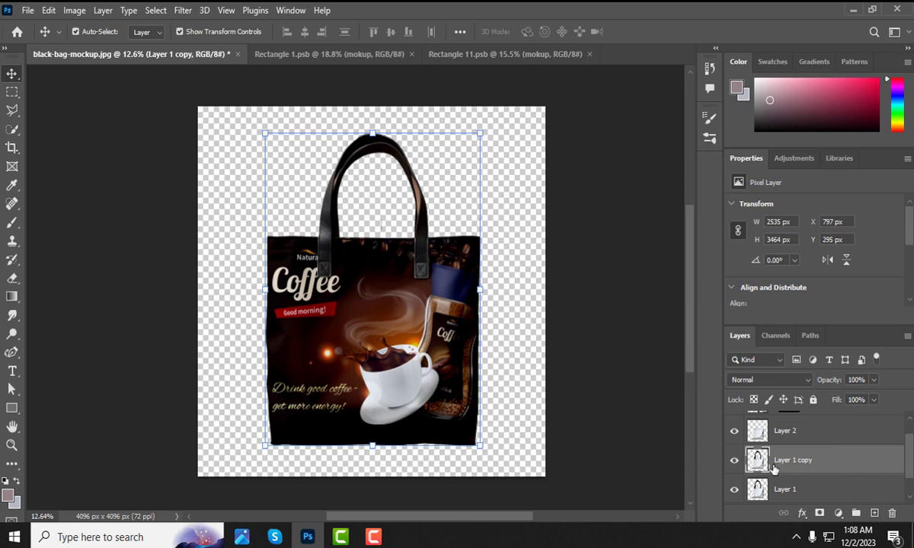
drag(773, 468, 876, 511)
scroll(823, 455, up, 1)
drag(838, 427, 877, 512)
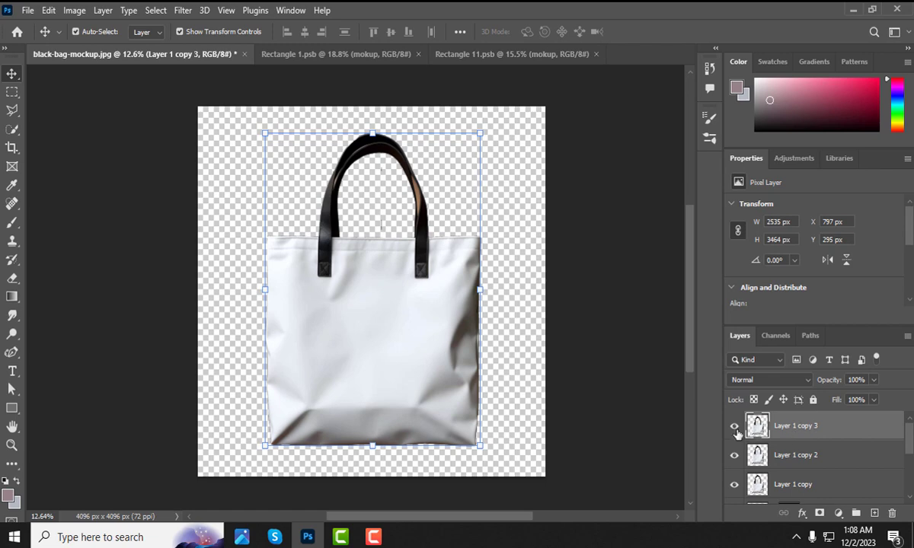
Hide Layer 1 copy 3 and Layer 1 copy 2, and set Layer 1 copy's blend mode to Multiply
click(735, 432)
click(734, 454)
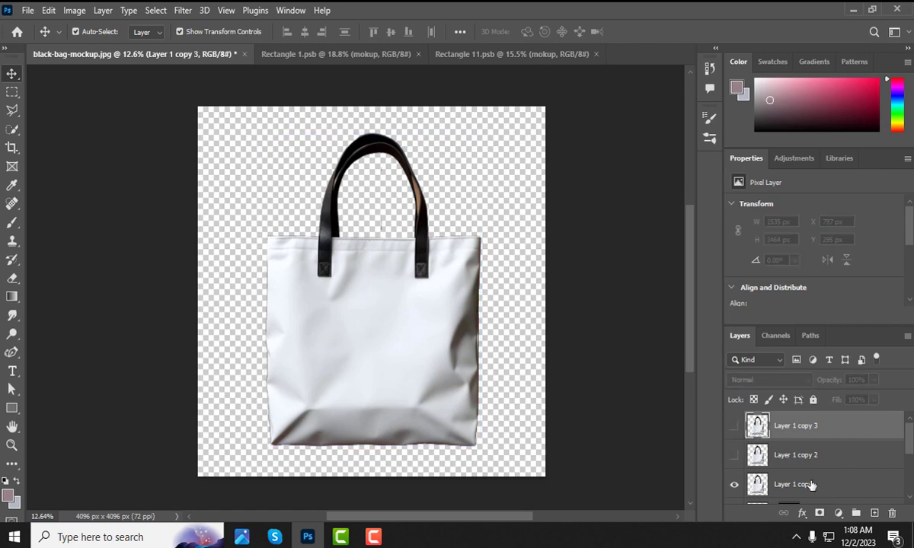
click(773, 479)
click(776, 380)
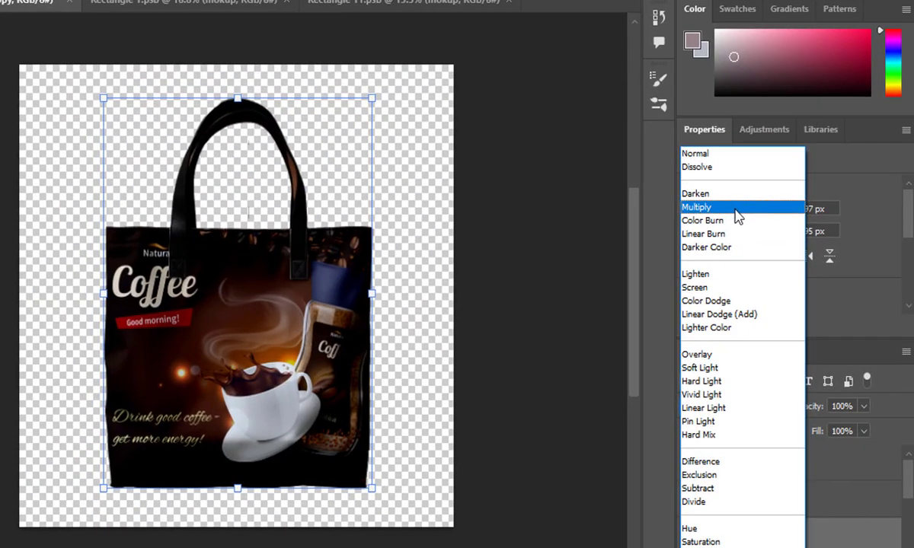
click(756, 221)
Show Layer 1 copy 2 and set its blend mode to Linear Dodge (Add)
click(689, 500)
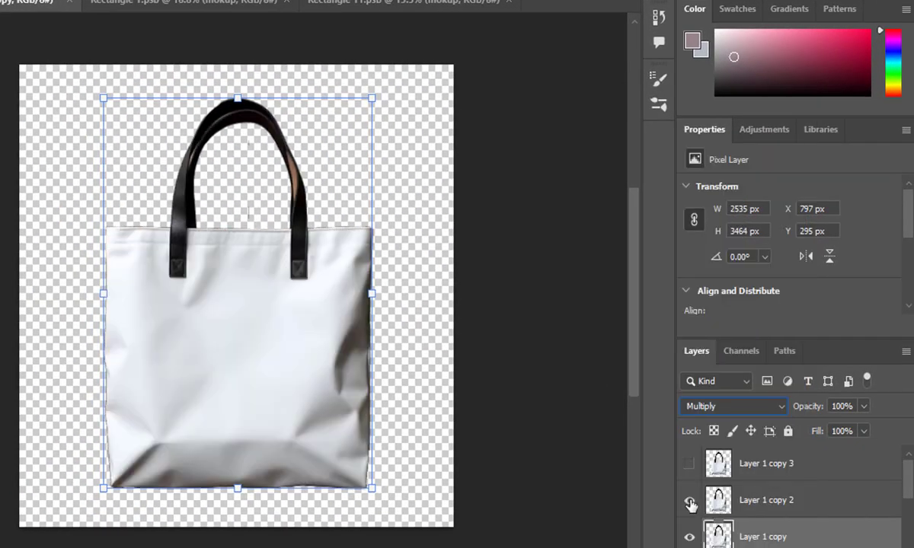
click(783, 509)
click(783, 509)
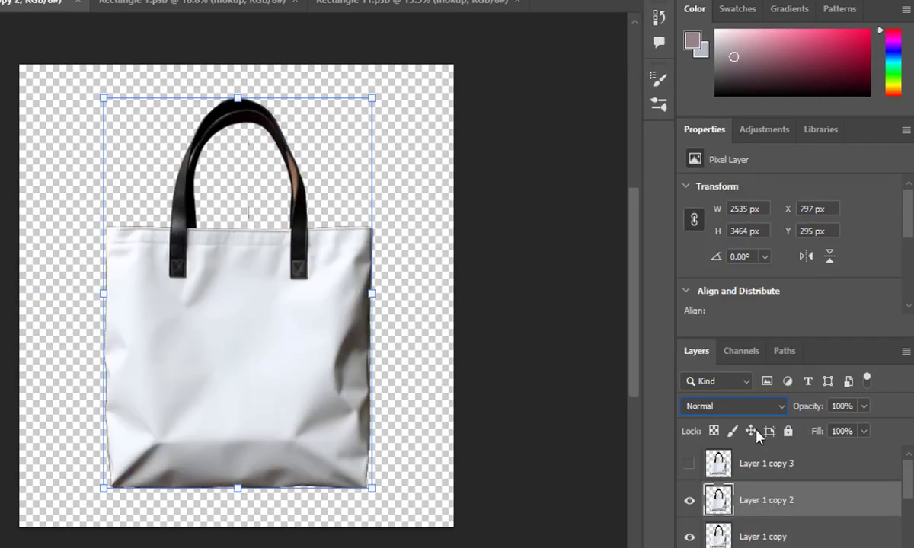
click(759, 406)
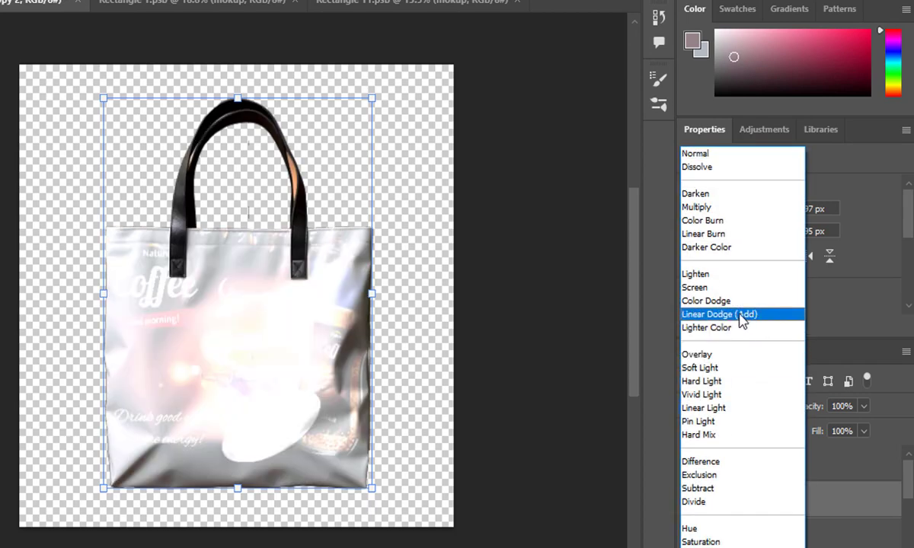
click(731, 315)
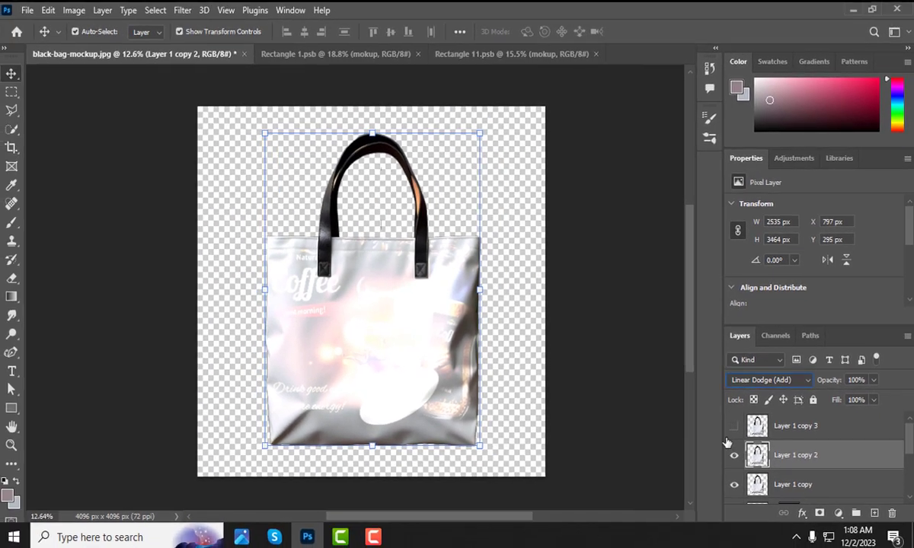
Apply a Levels adjustment to Layer 1 copy 2 with input black at 114 and output white at 78
click(77, 10)
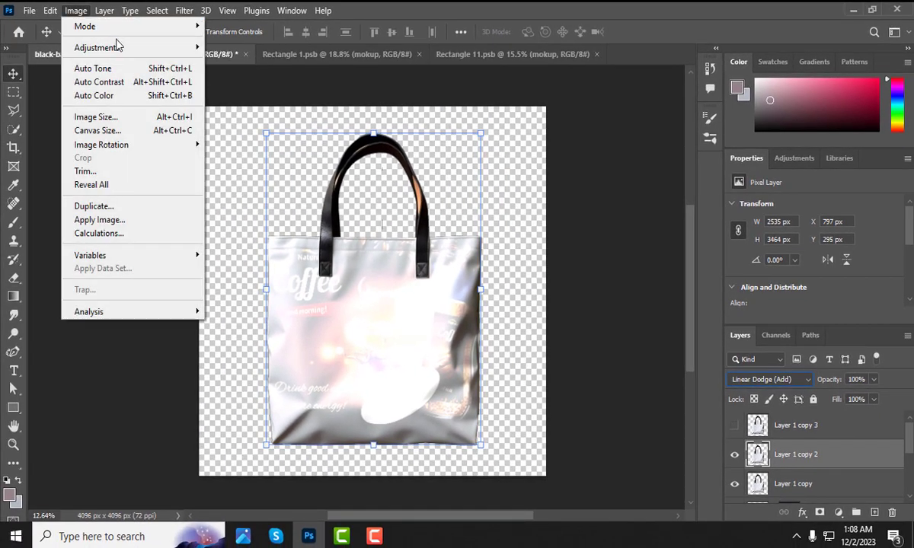
mouse_move(137, 48)
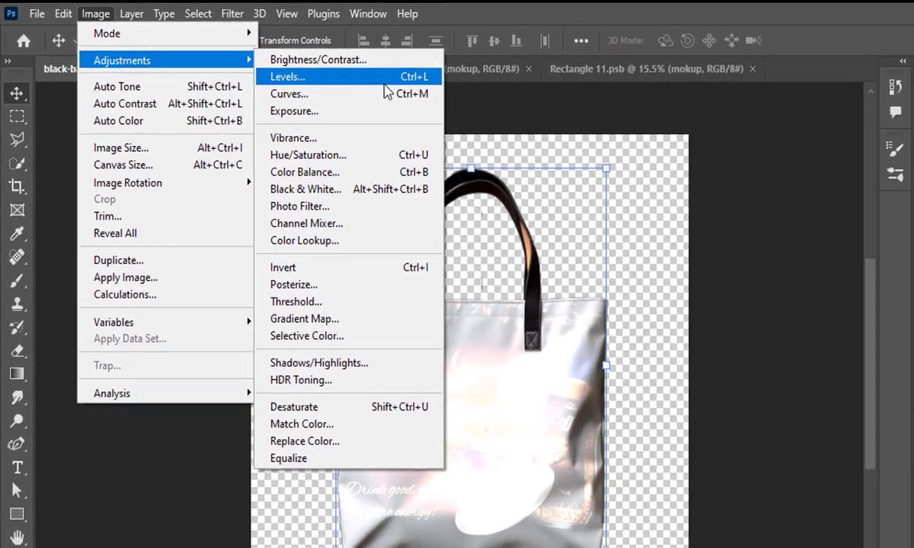
click(380, 84)
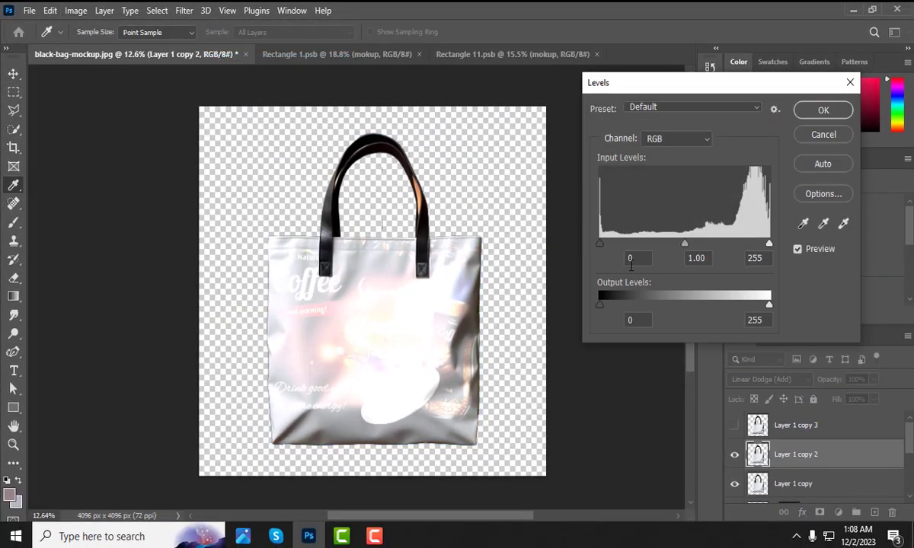
drag(770, 309, 656, 306)
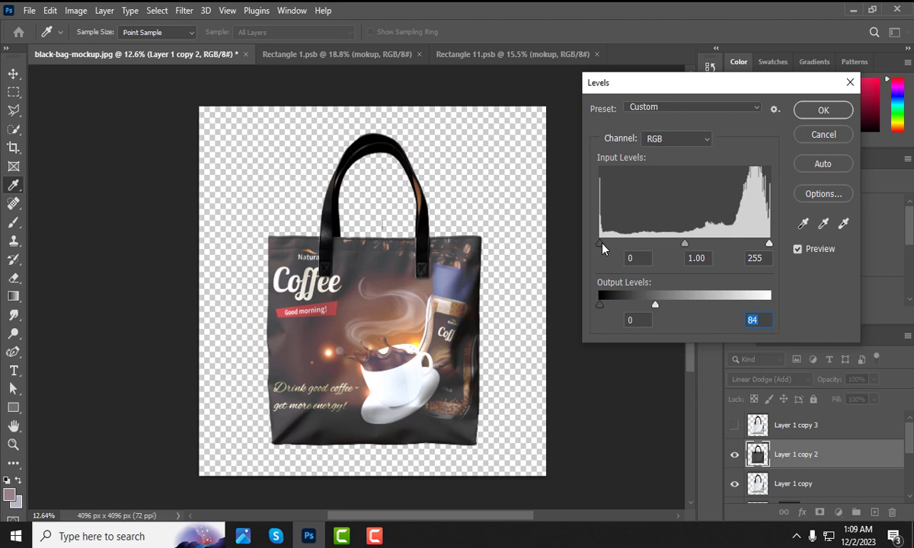
drag(602, 244, 676, 246)
mouse_move(656, 311)
mouse_down()
mouse_move(665, 311)
mouse_move(652, 307)
mouse_up()
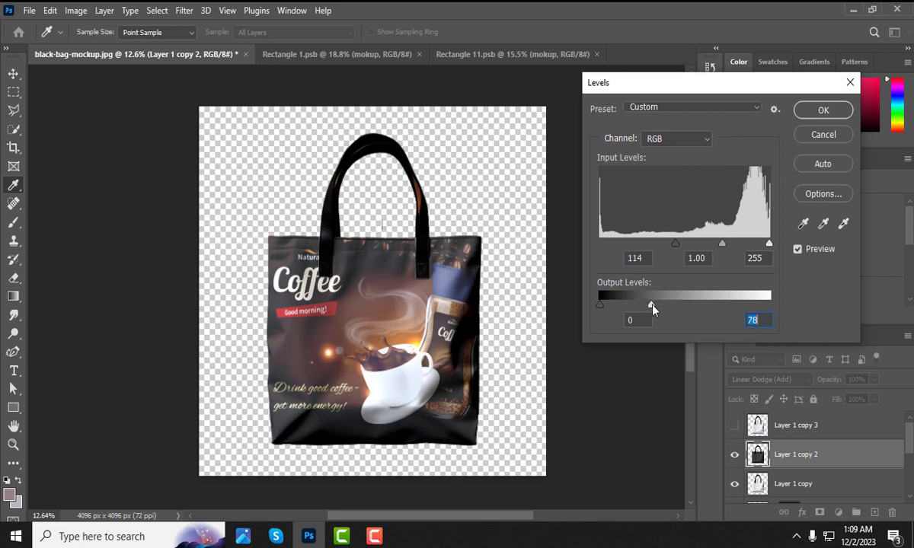
click(823, 112)
key(v)
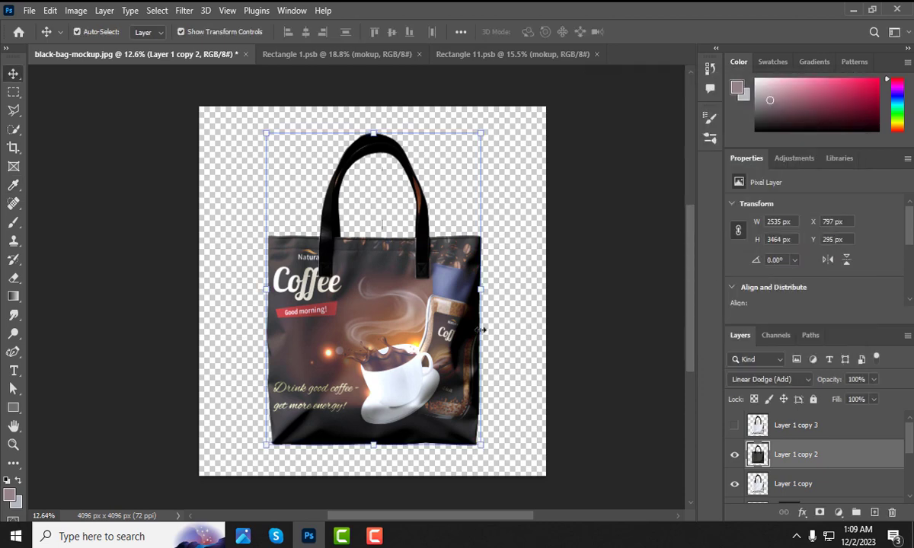
scroll(419, 306, down, 2)
scroll(396, 334, up, 1)
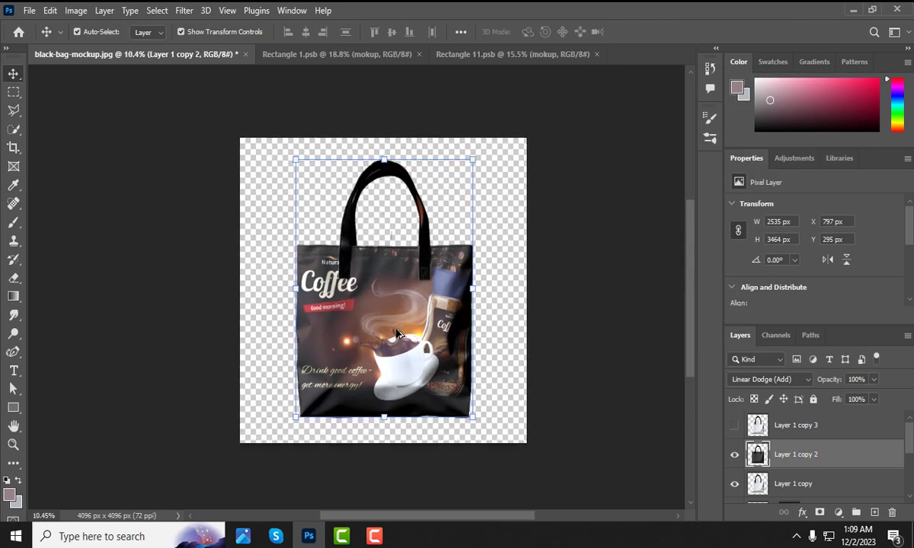
Show Layer 1 copy 3 and set its blend mode to Screen
click(798, 428)
click(734, 427)
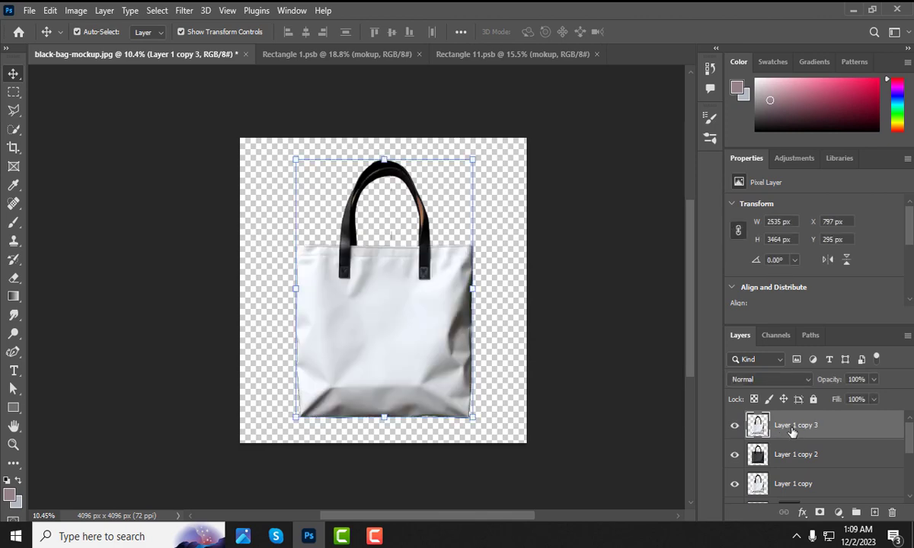
click(802, 380)
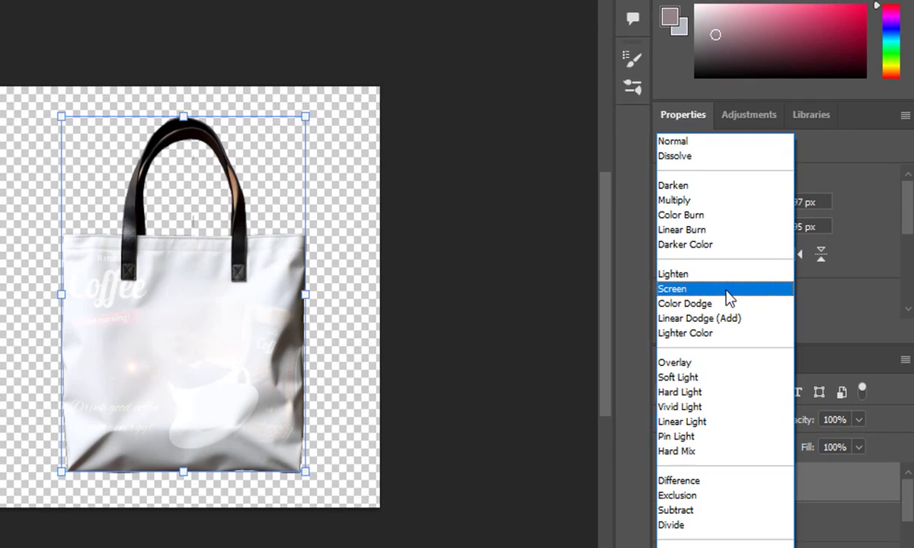
click(728, 293)
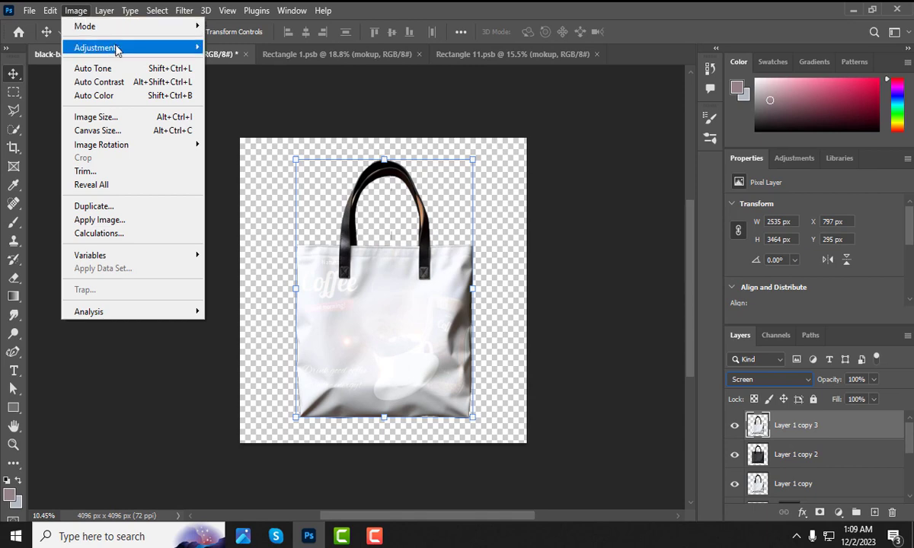
Apply a Levels adjustment to Layer 1 copy 3 with input black 118, midtones 1.51 and output white 52
mouse_move(140, 51)
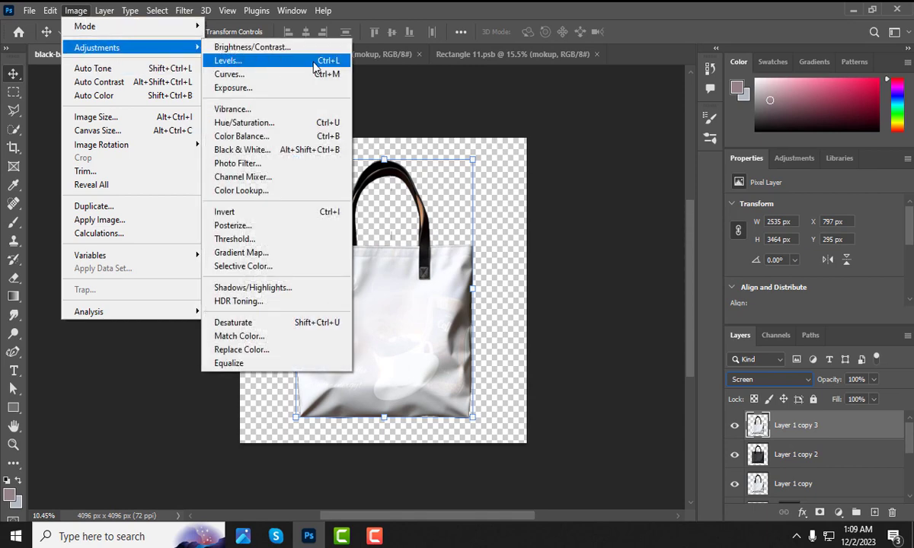
click(288, 66)
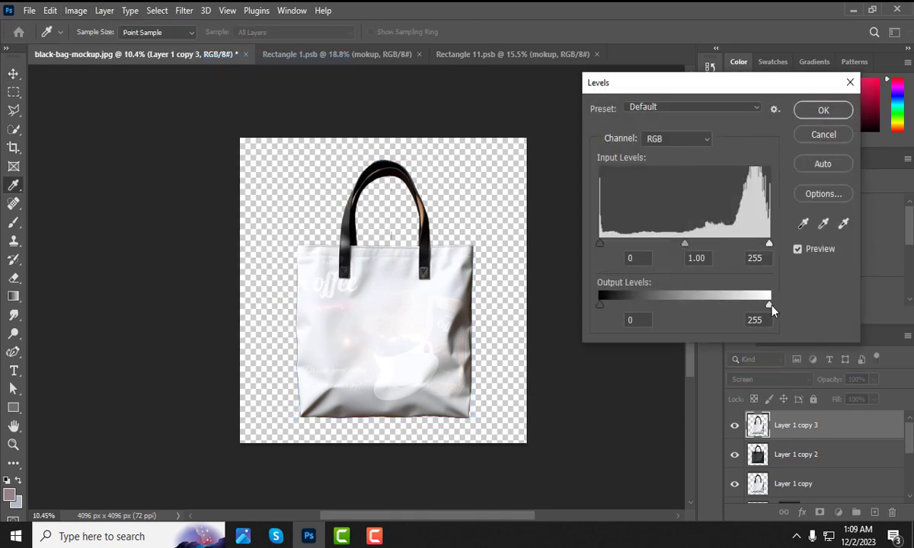
drag(770, 308, 651, 307)
drag(600, 245, 690, 249)
drag(654, 307, 636, 304)
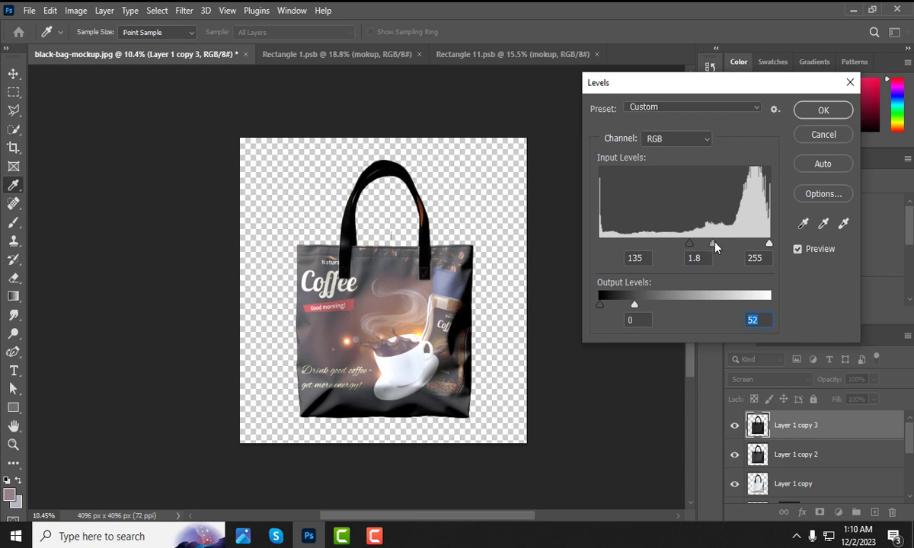
drag(713, 244, 687, 245)
click(678, 243)
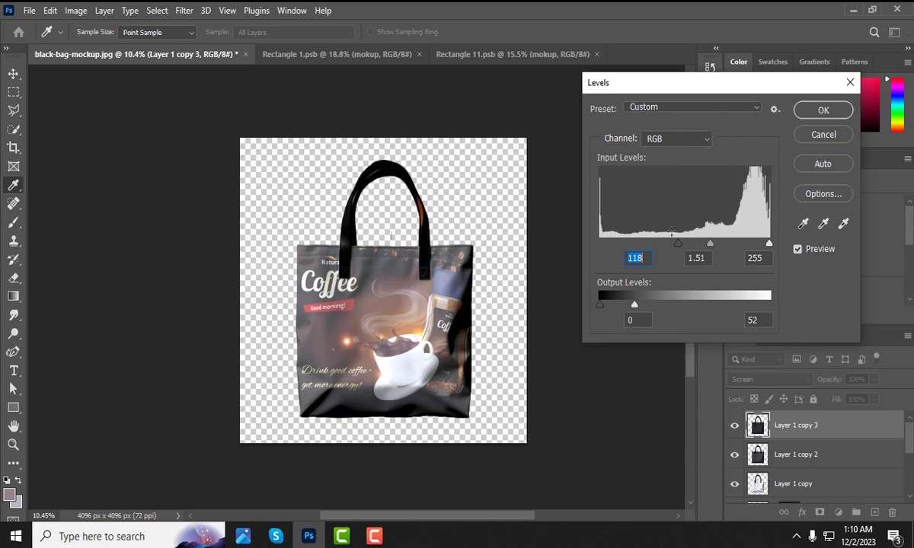
click(823, 111)
key(v)
scroll(366, 339, up, 2)
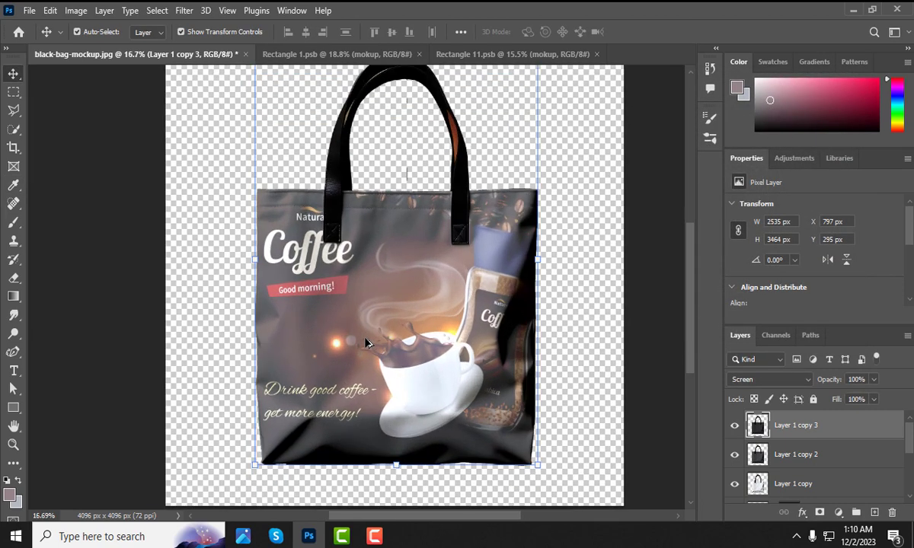
scroll(366, 340, up, 1)
scroll(366, 341, down, 3)
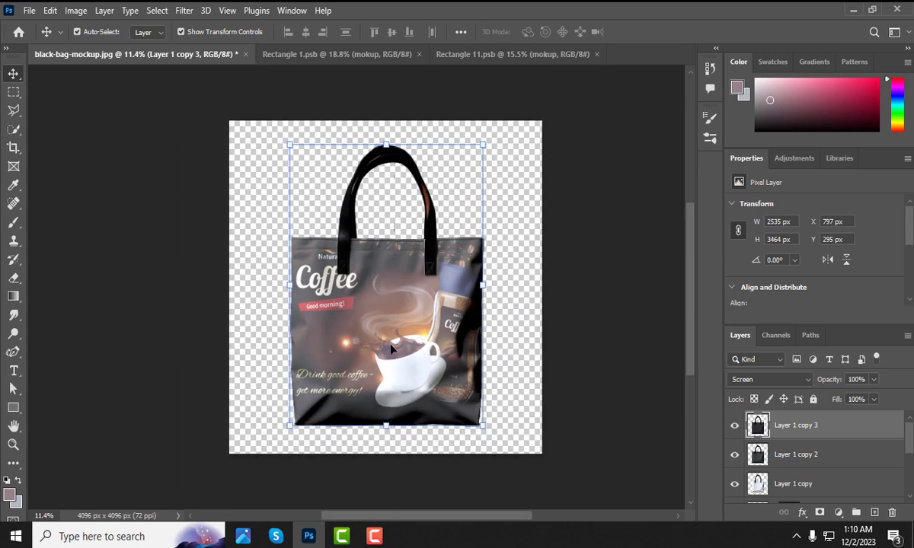
Add a Solid Color fill layer directly above the Background layer
scroll(817, 465, down, 3)
scroll(818, 465, down, 1)
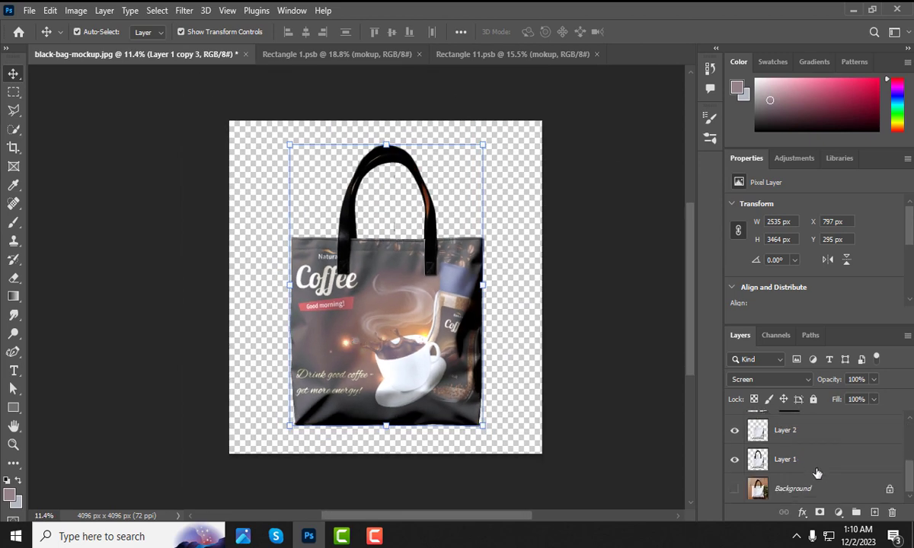
click(818, 489)
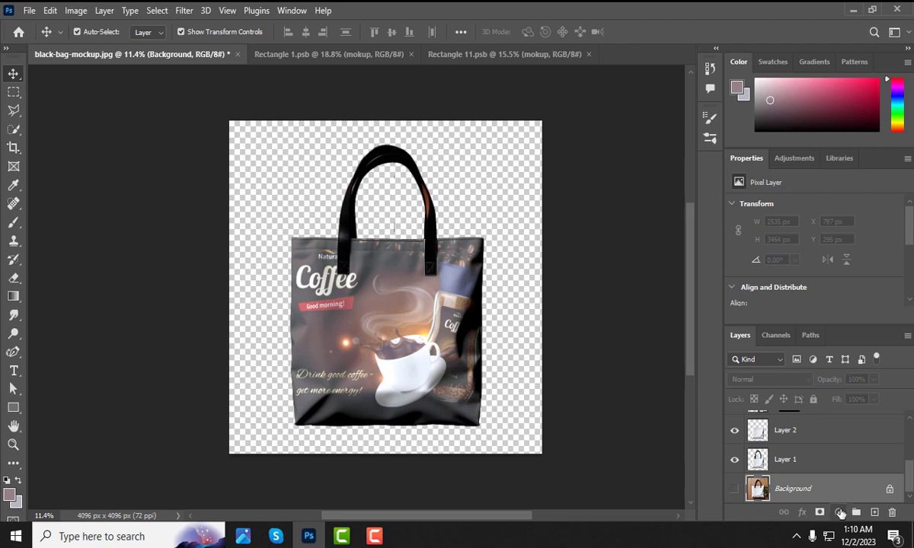
click(839, 513)
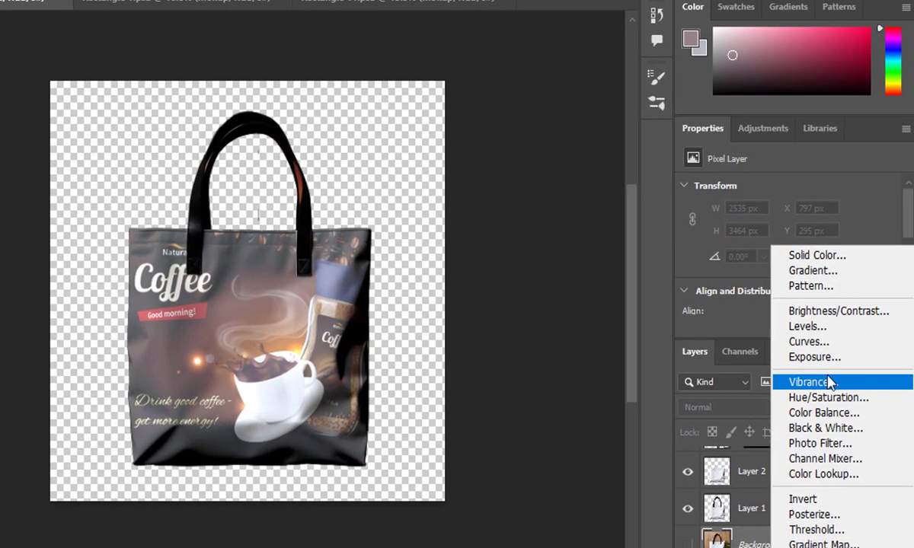
click(826, 263)
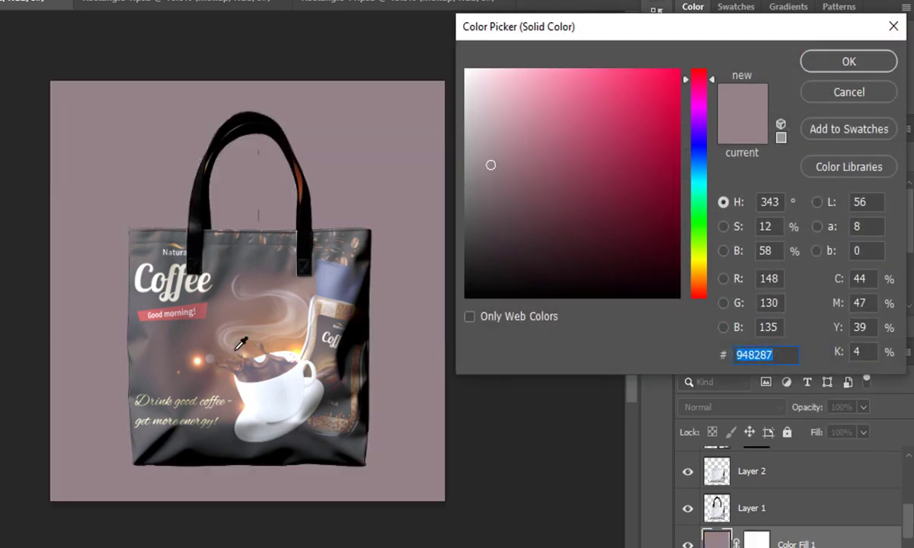
Try several fill colors for the backdrop by sampling different areas of the coffee design on the bag
click(324, 345)
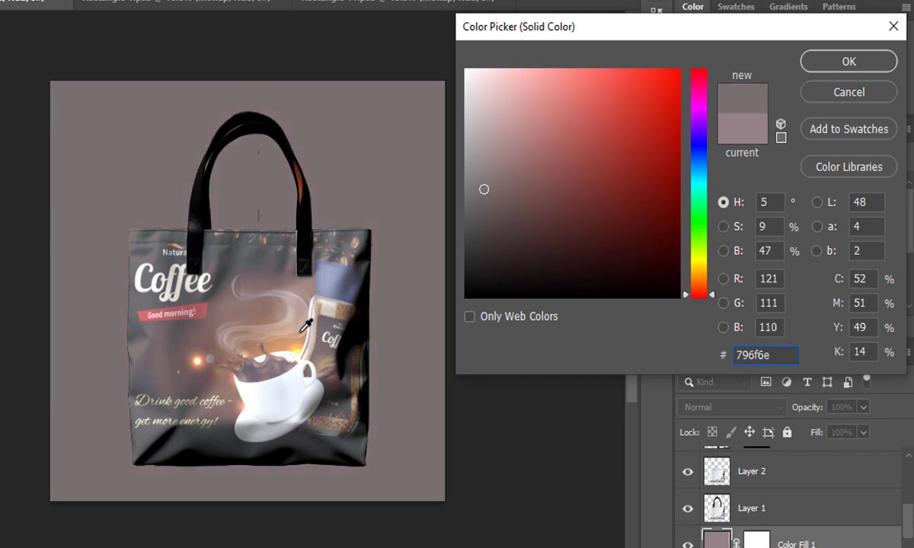
click(300, 294)
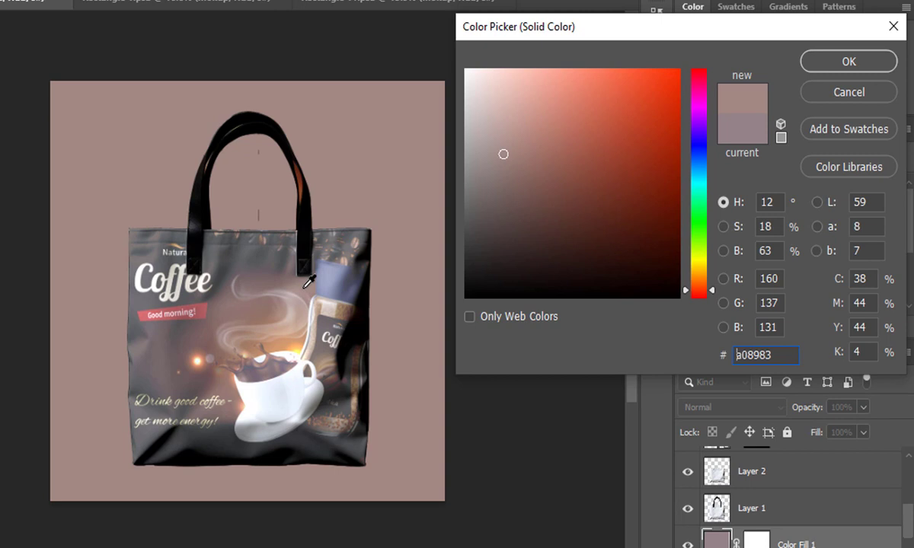
click(235, 295)
click(200, 331)
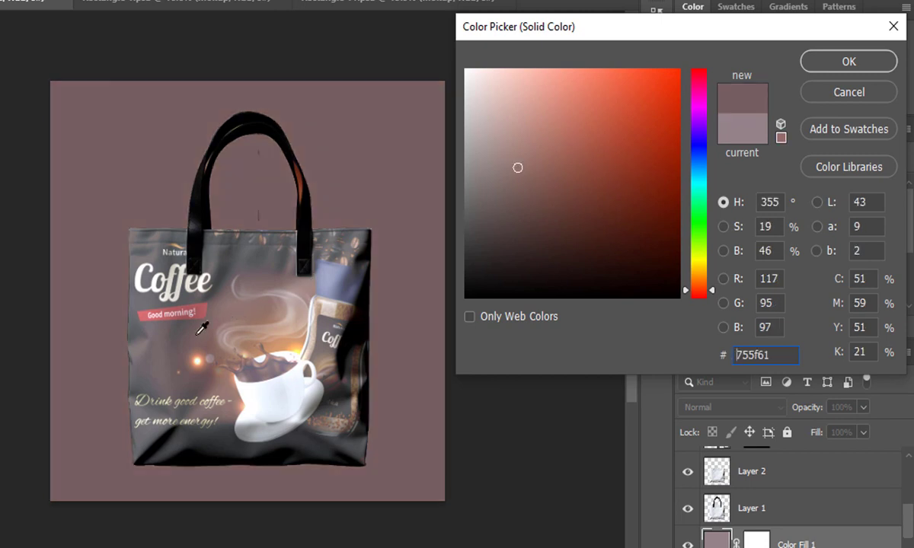
click(162, 326)
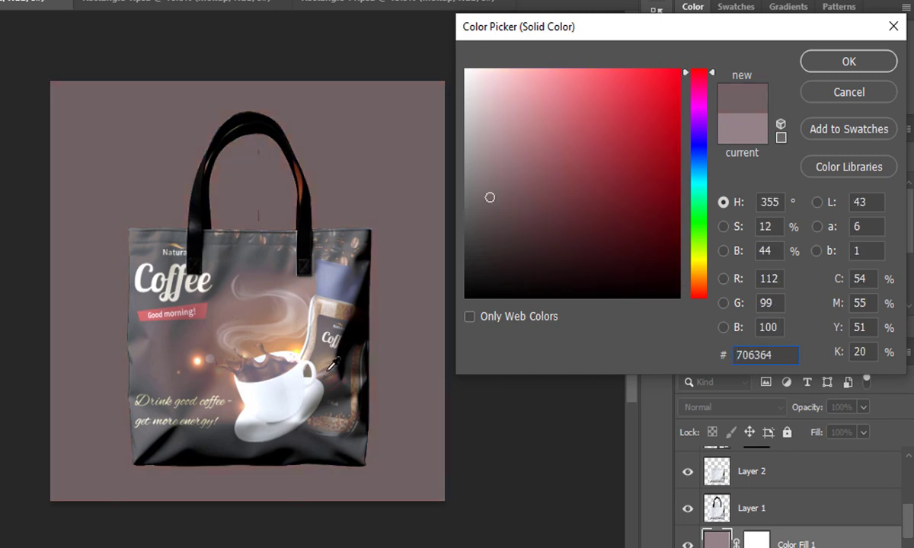
click(306, 346)
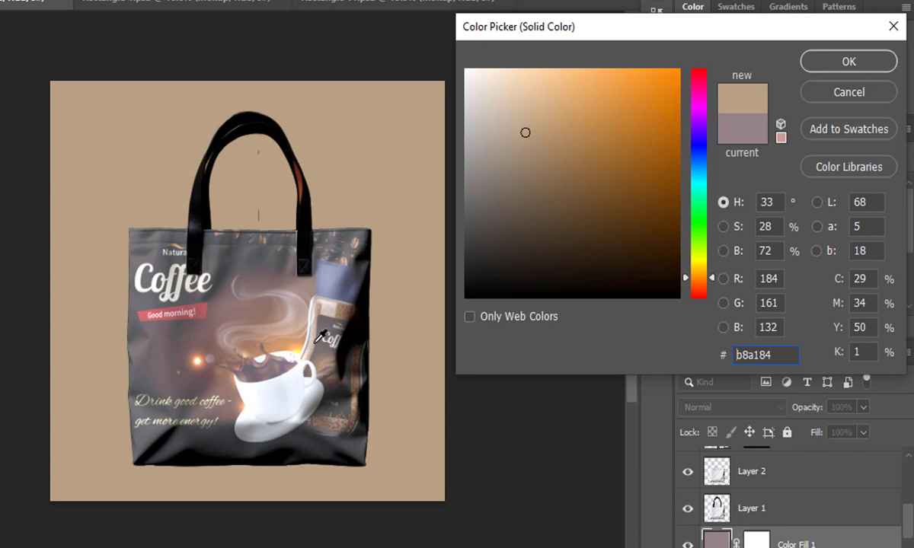
click(317, 339)
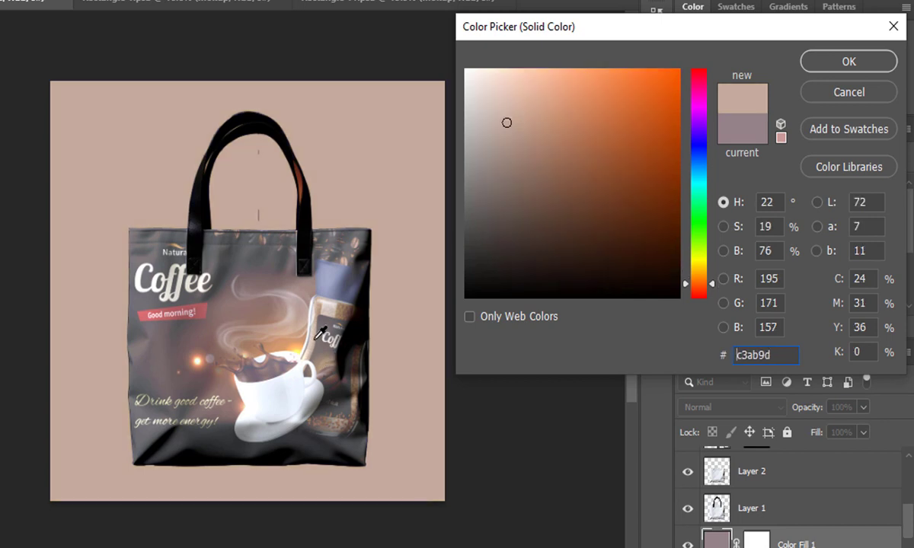
click(324, 328)
click(326, 326)
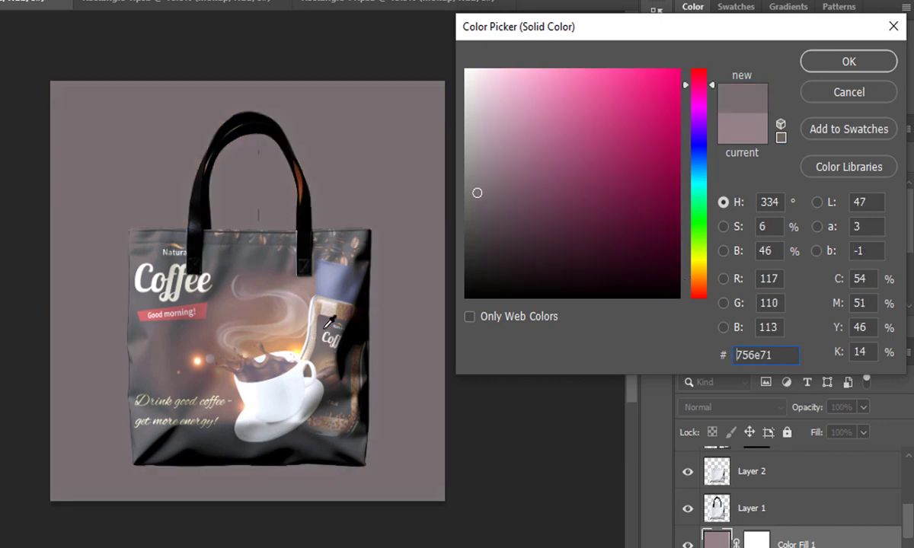
Set the backdrop fill to the brownish mauve 85726e, sampled beside the "Drink good coffee" text on the bag
click(224, 407)
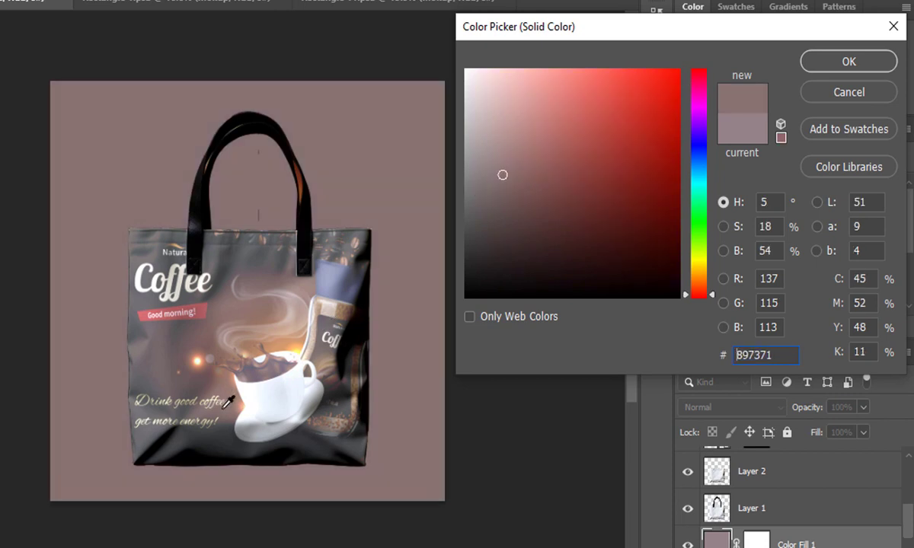
click(224, 407)
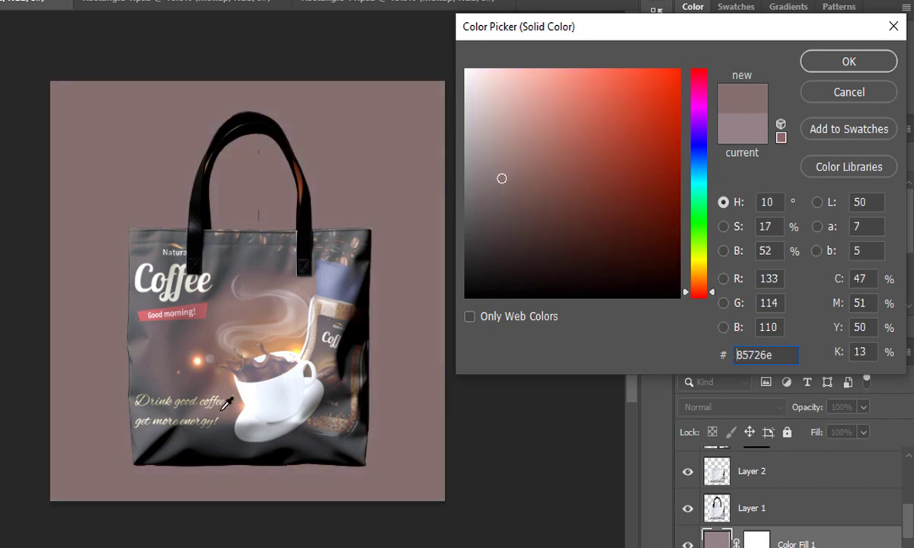
click(864, 67)
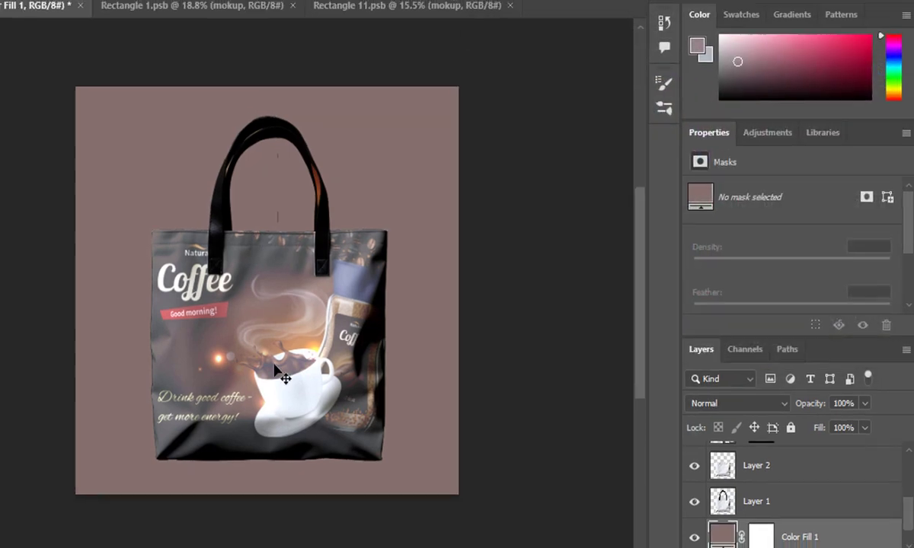